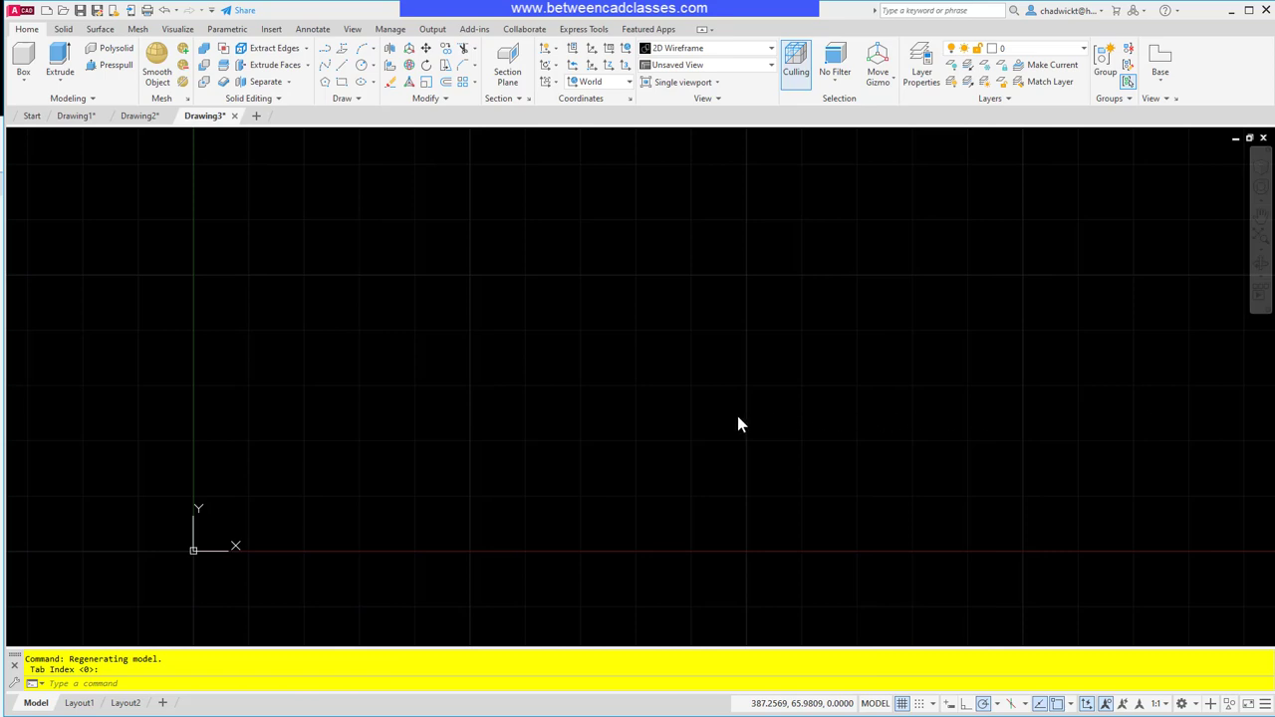
- Switch the drawing to the SE Isometric view and turn on DISPLAYVIEWCUBEIN2D
left_click(762, 63)
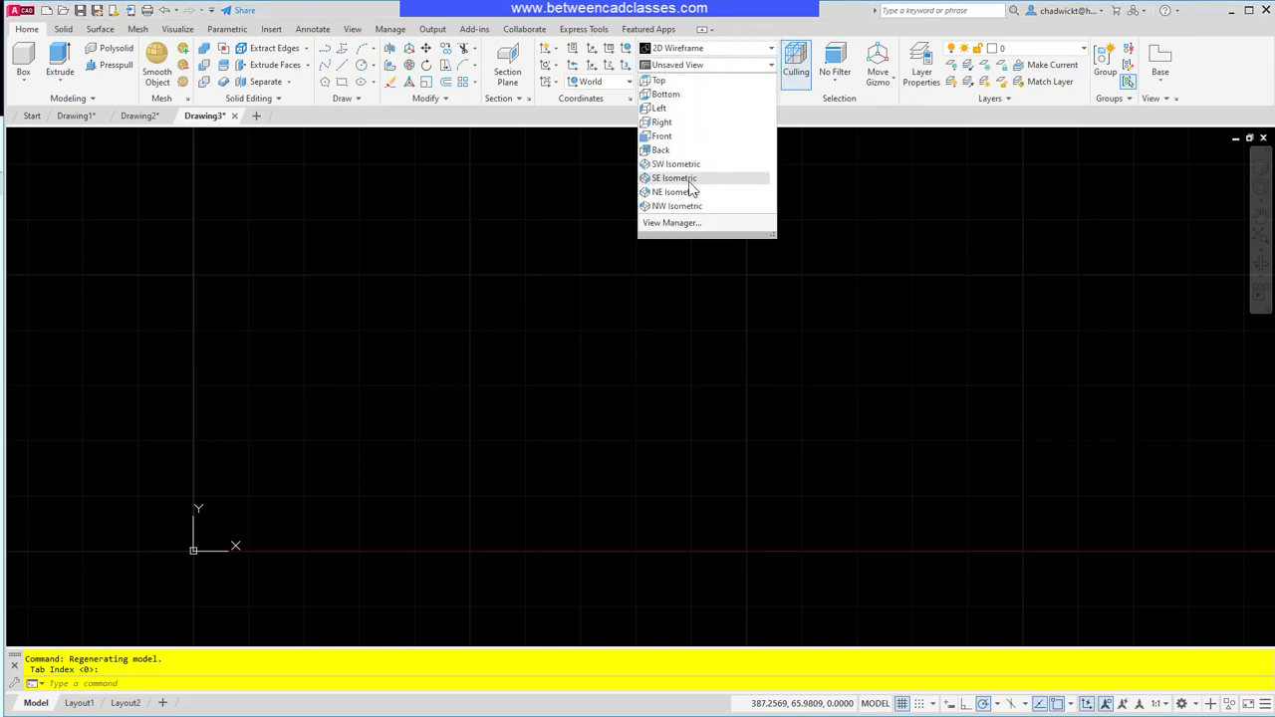
left_click(686, 180)
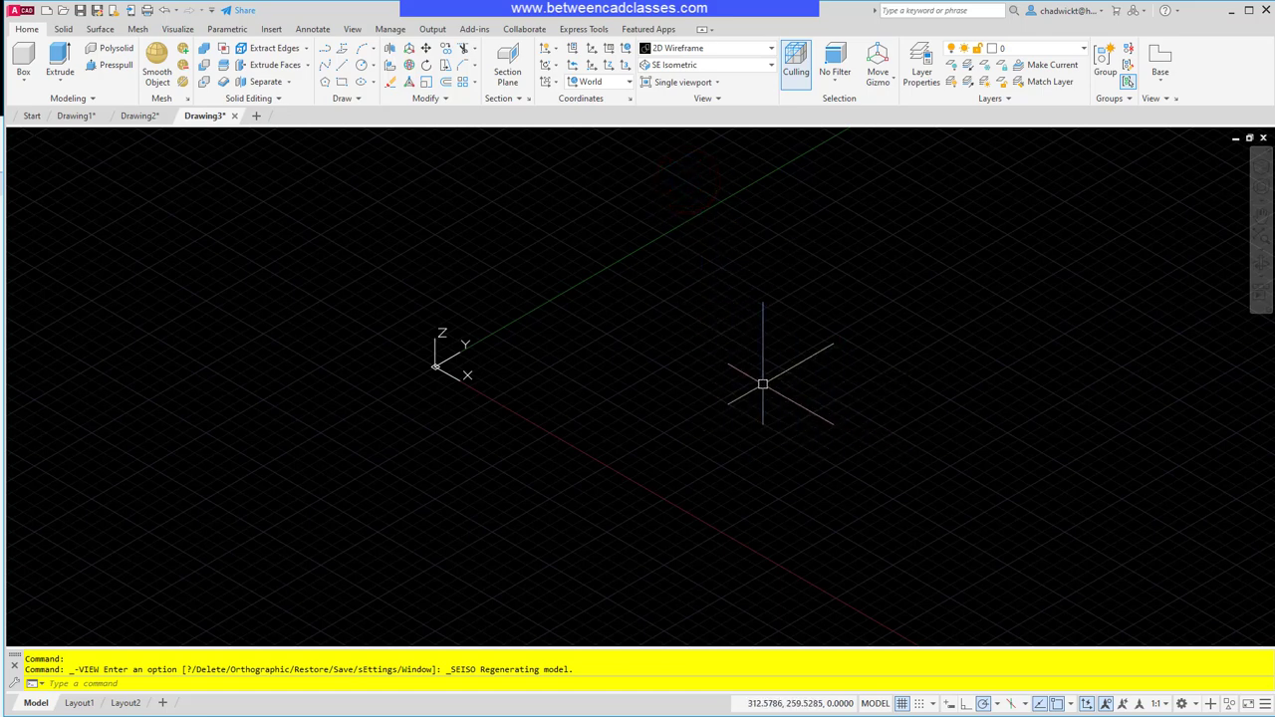
scroll(762, 384, "up", 2)
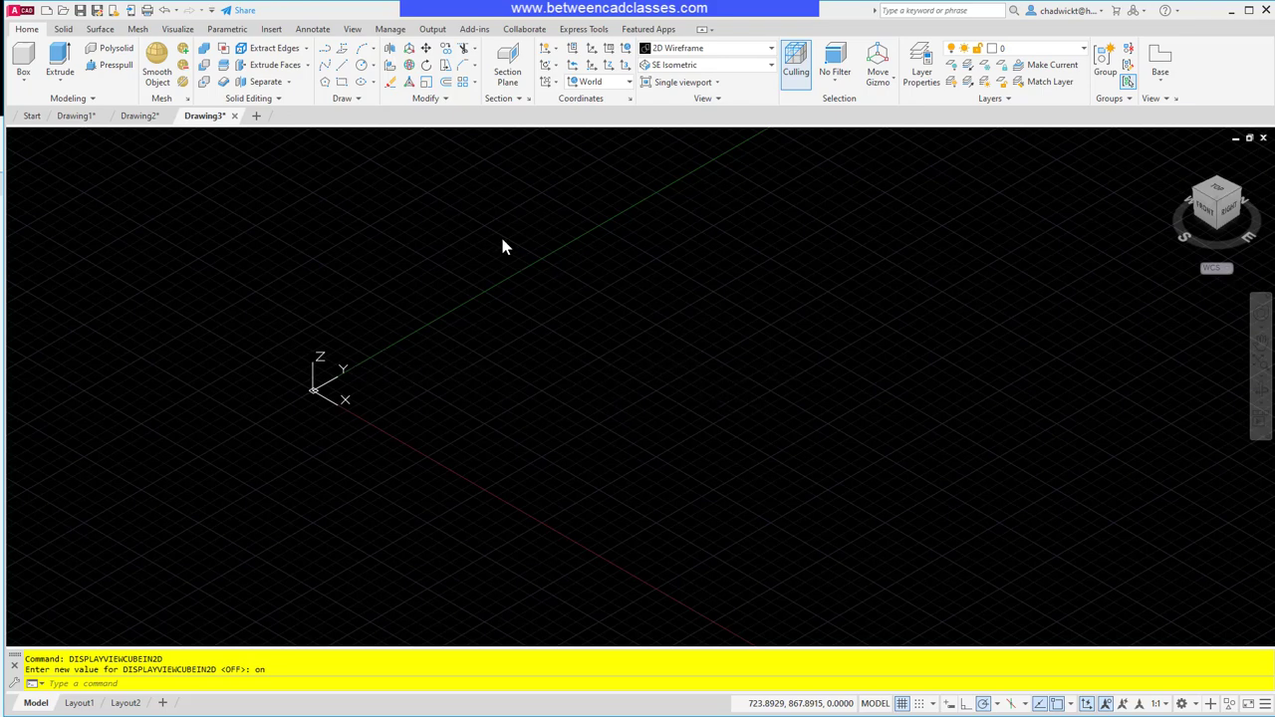
left_click(347, 380)
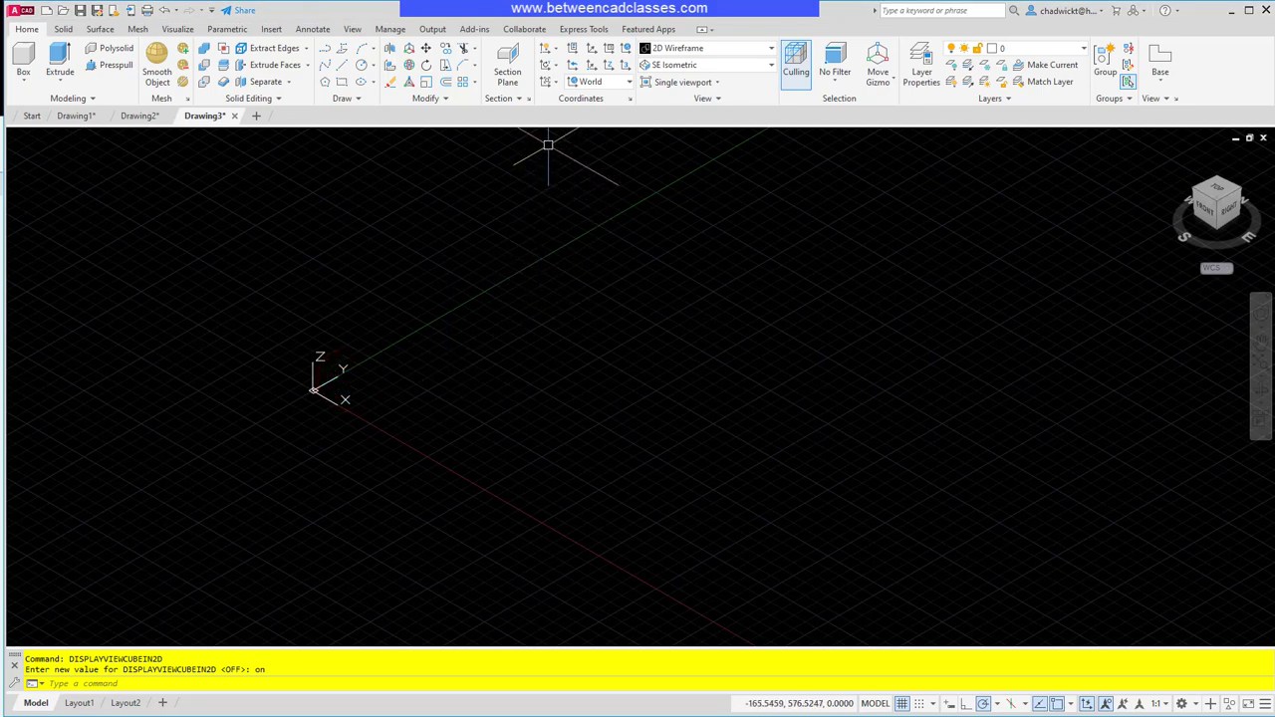
- Rotate the UCS 90 degrees about the Y axis and orient the view square to its new XY plane
left_click(556, 66)
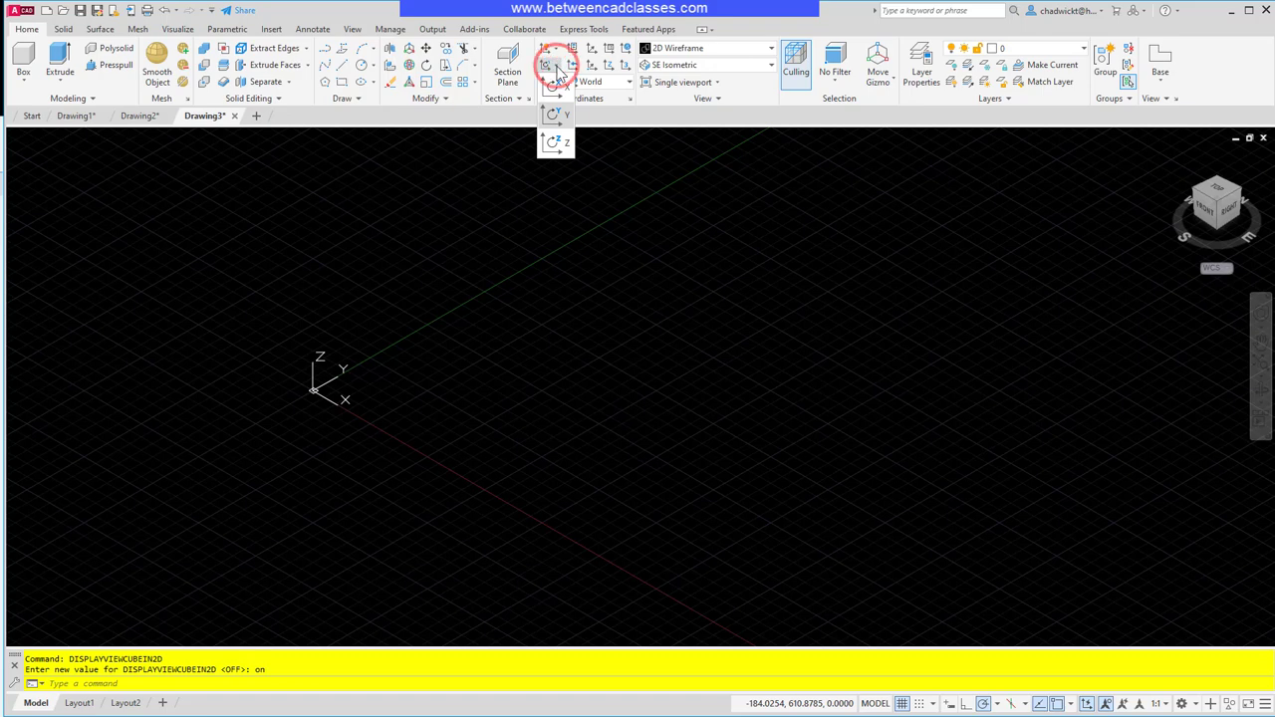
left_click(555, 117)
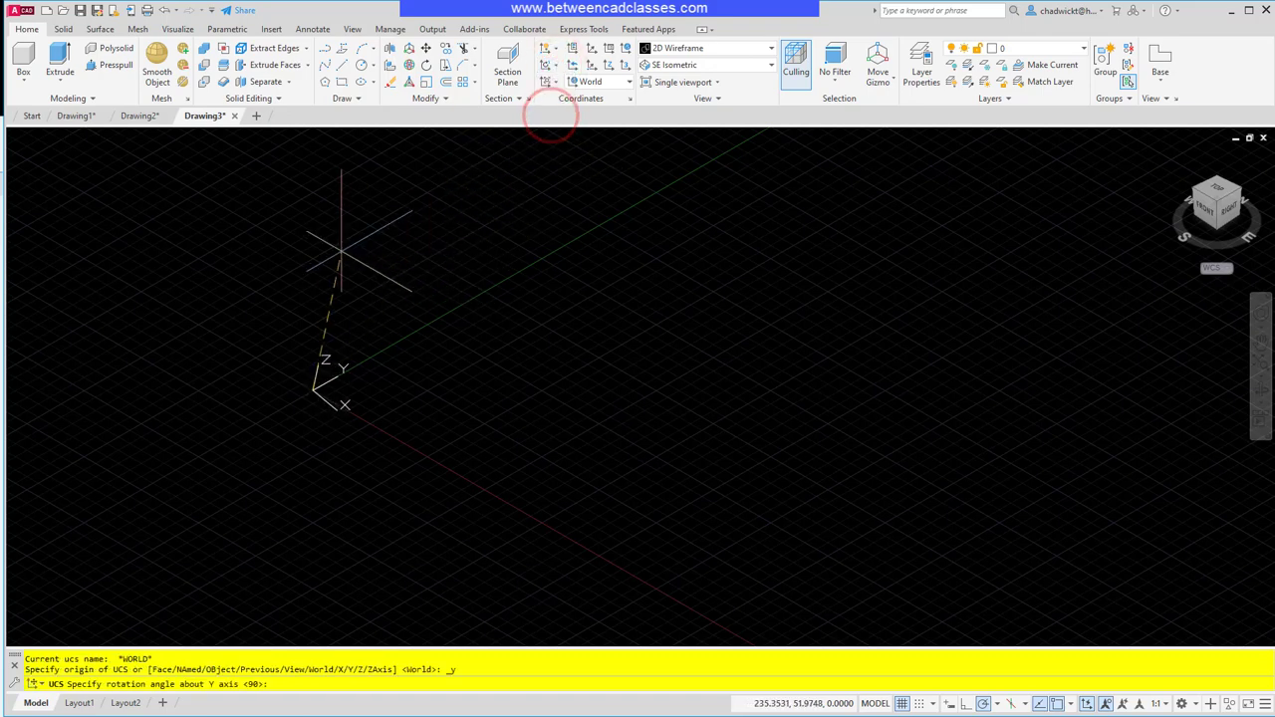
left_click(151, 297)
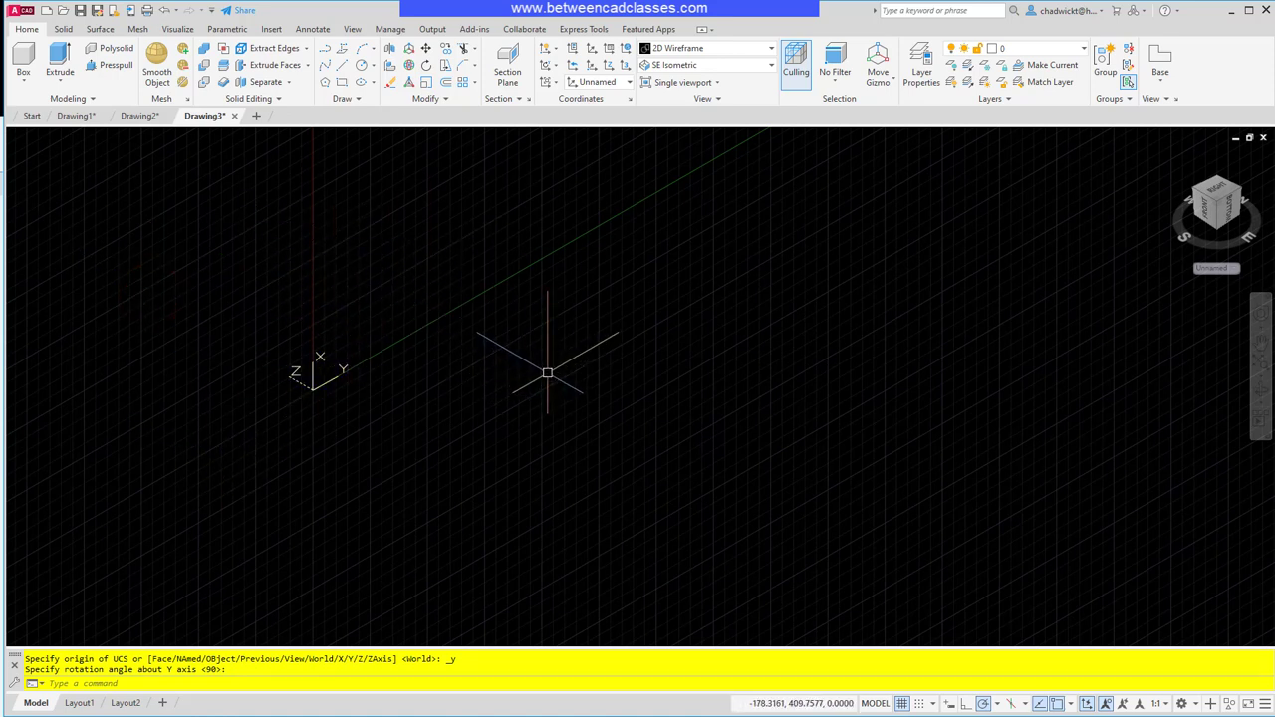
left_click(1231, 211)
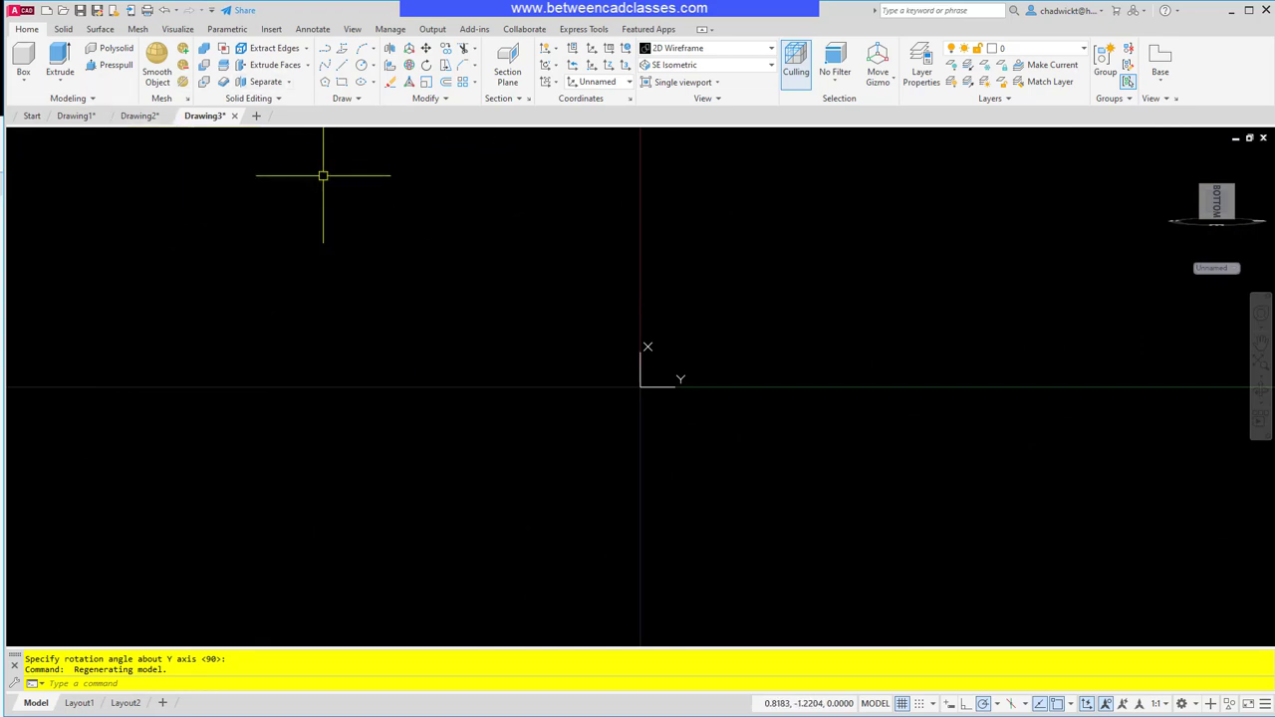
- Draw a polyline from 0,0 going 38 along Y, 50 up along X, 22 back along Y and about 38 down
left_click(325, 49)
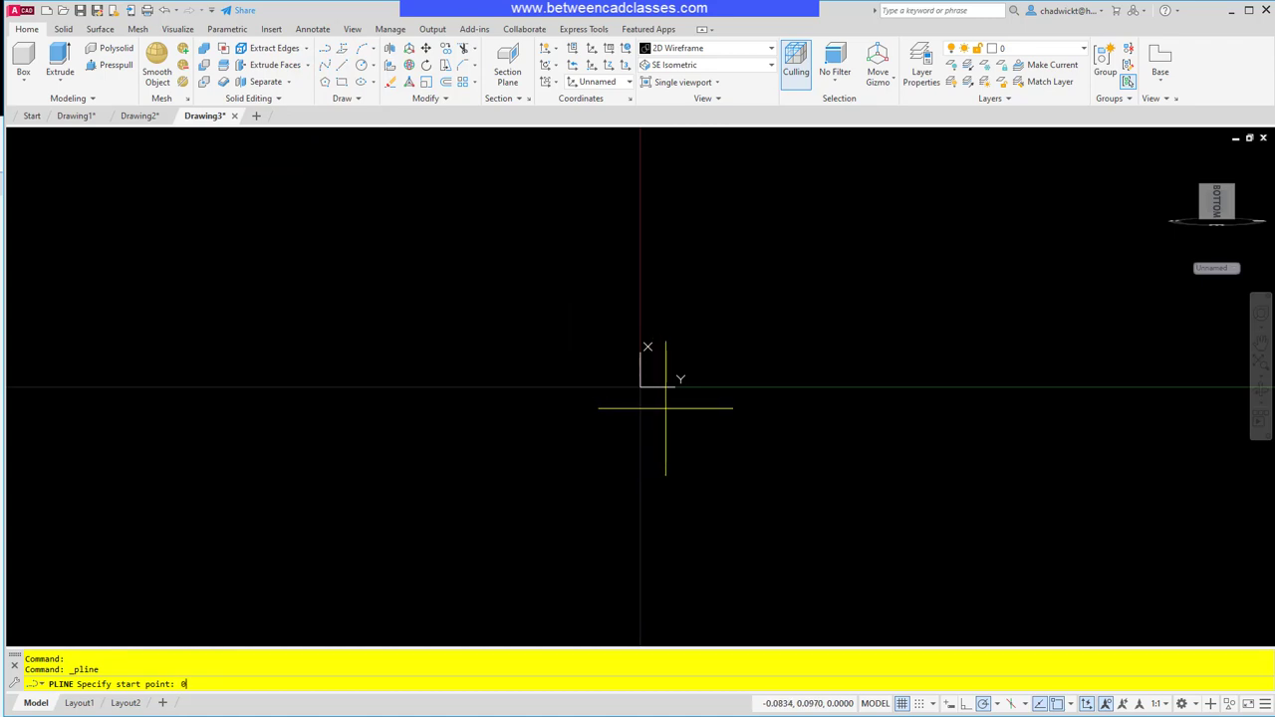
type("0,0")
key("Return")
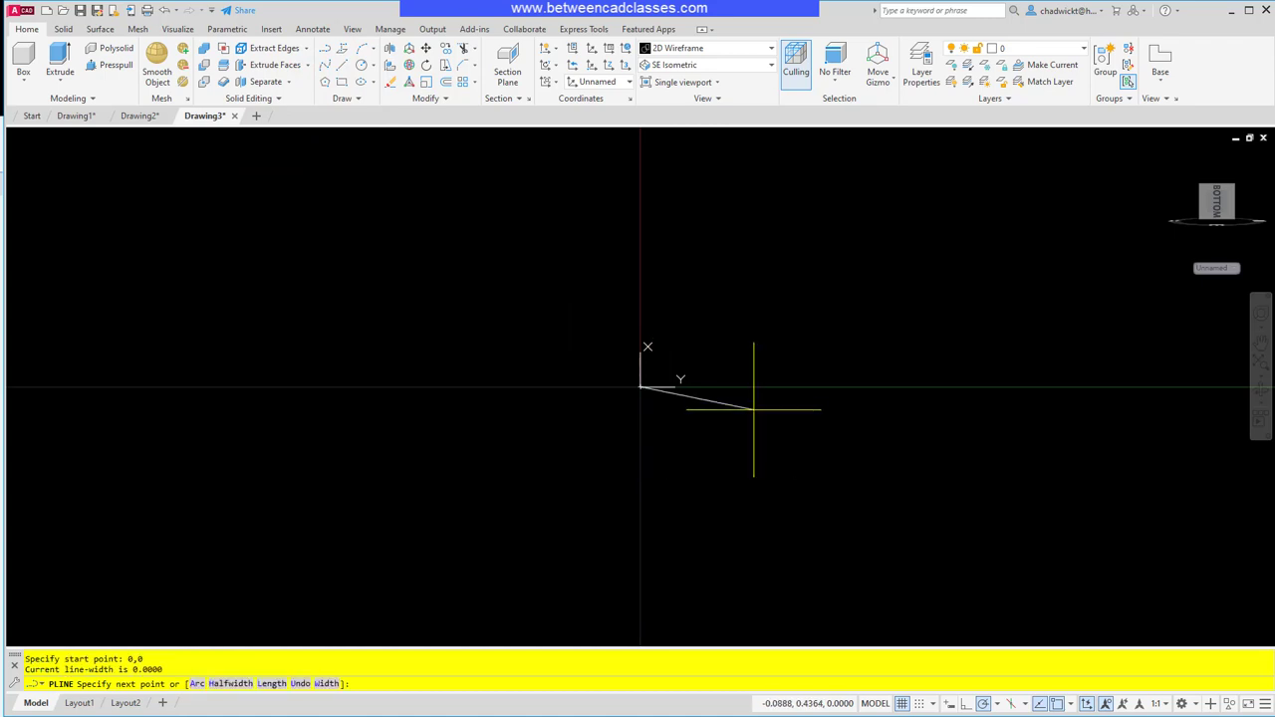
type("38")
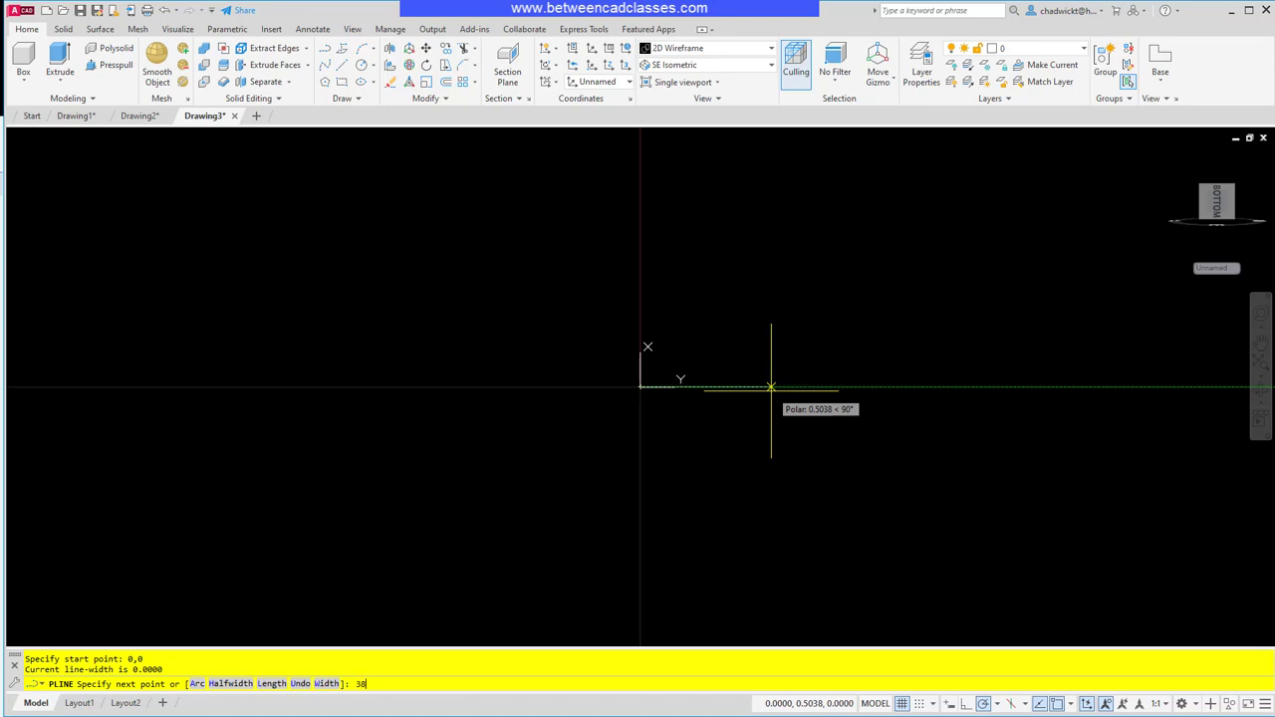
key("Return")
scroll(771, 386, "down", 10)
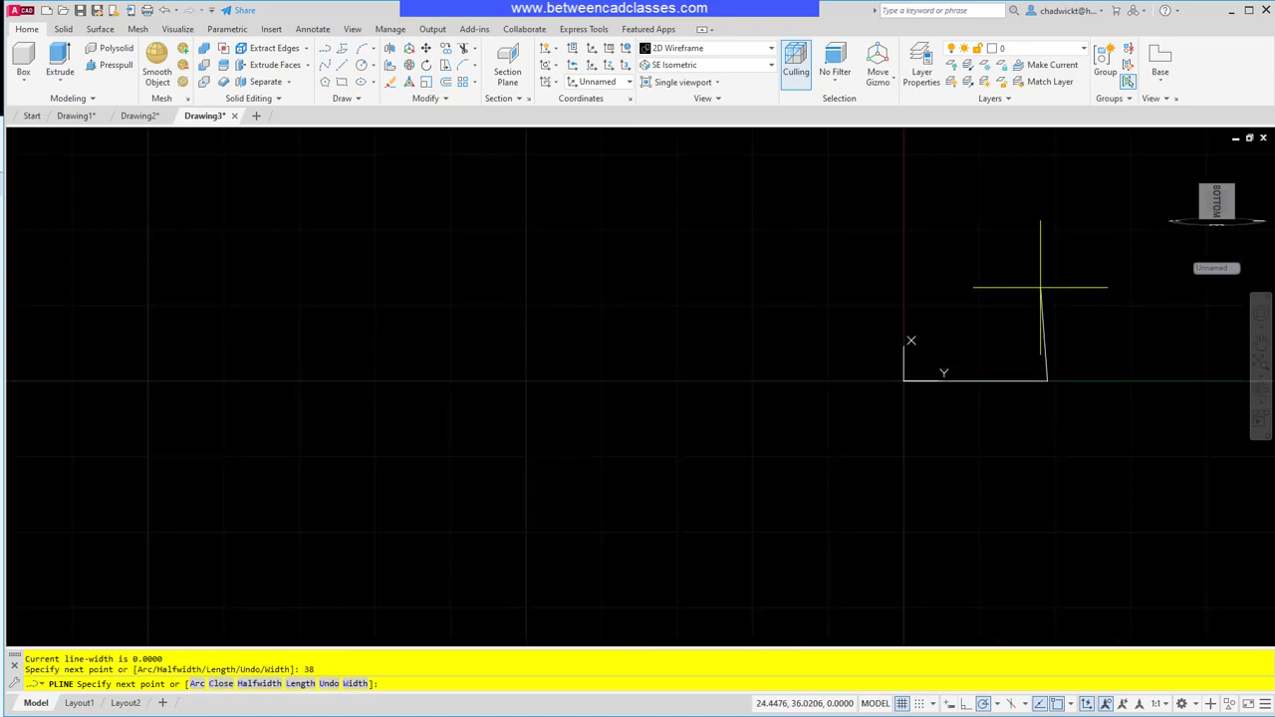
type("50")
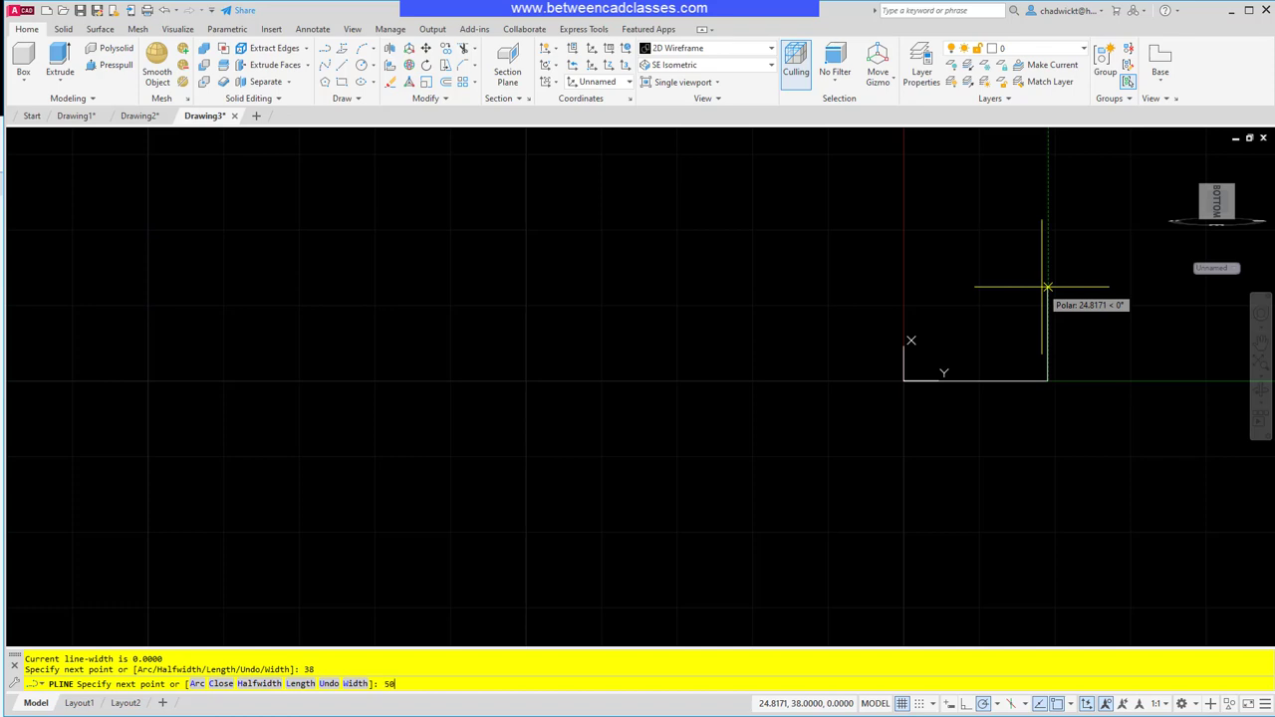
key("Return")
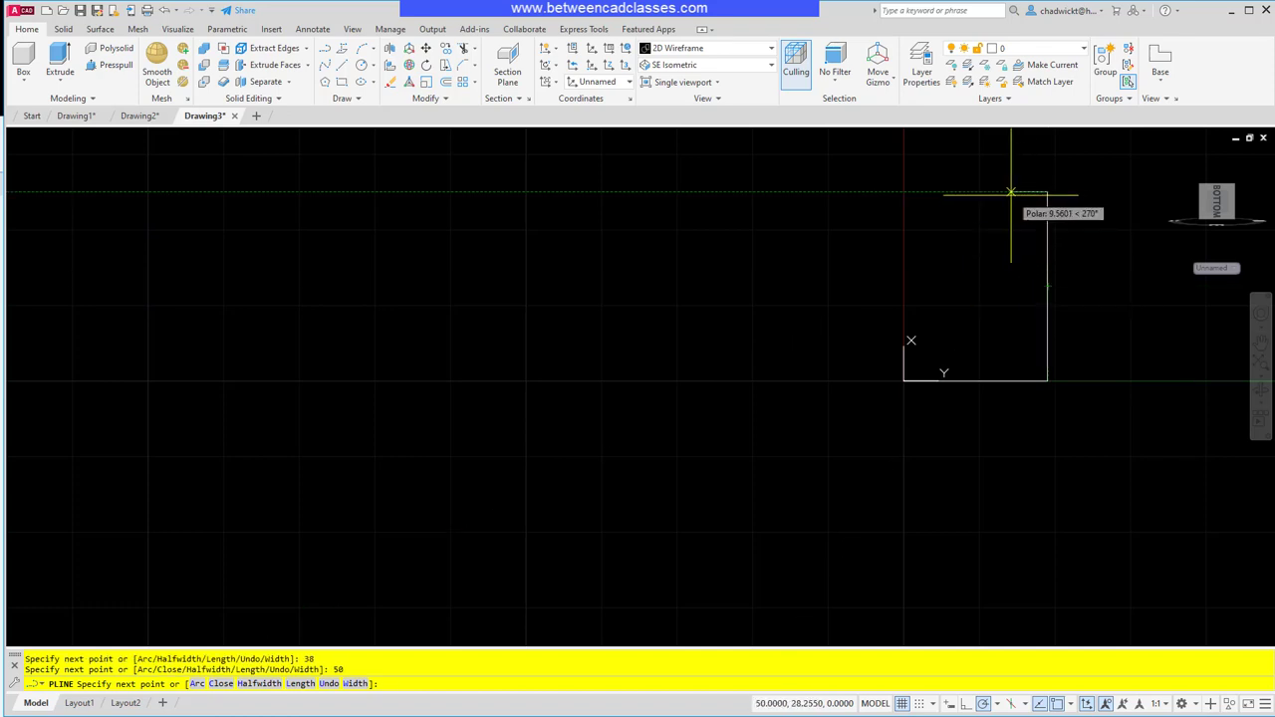
type("22")
key("Return")
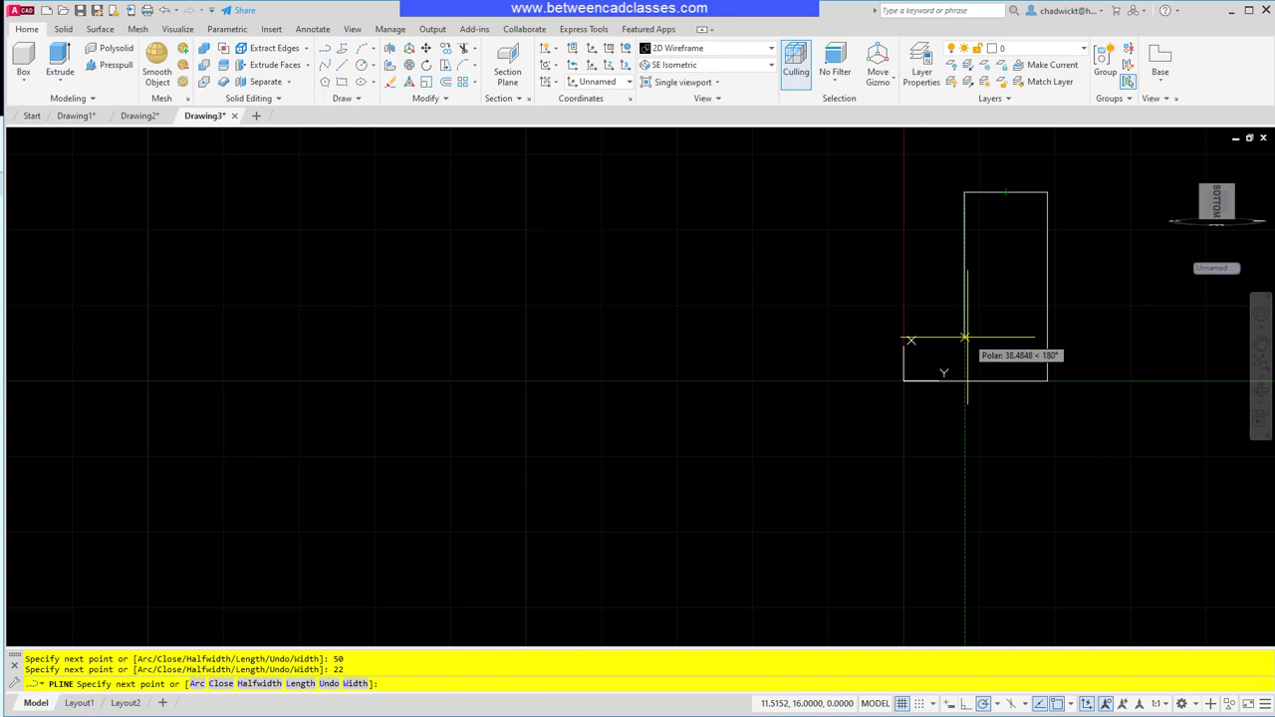
left_click(966, 338)
key("Escape")
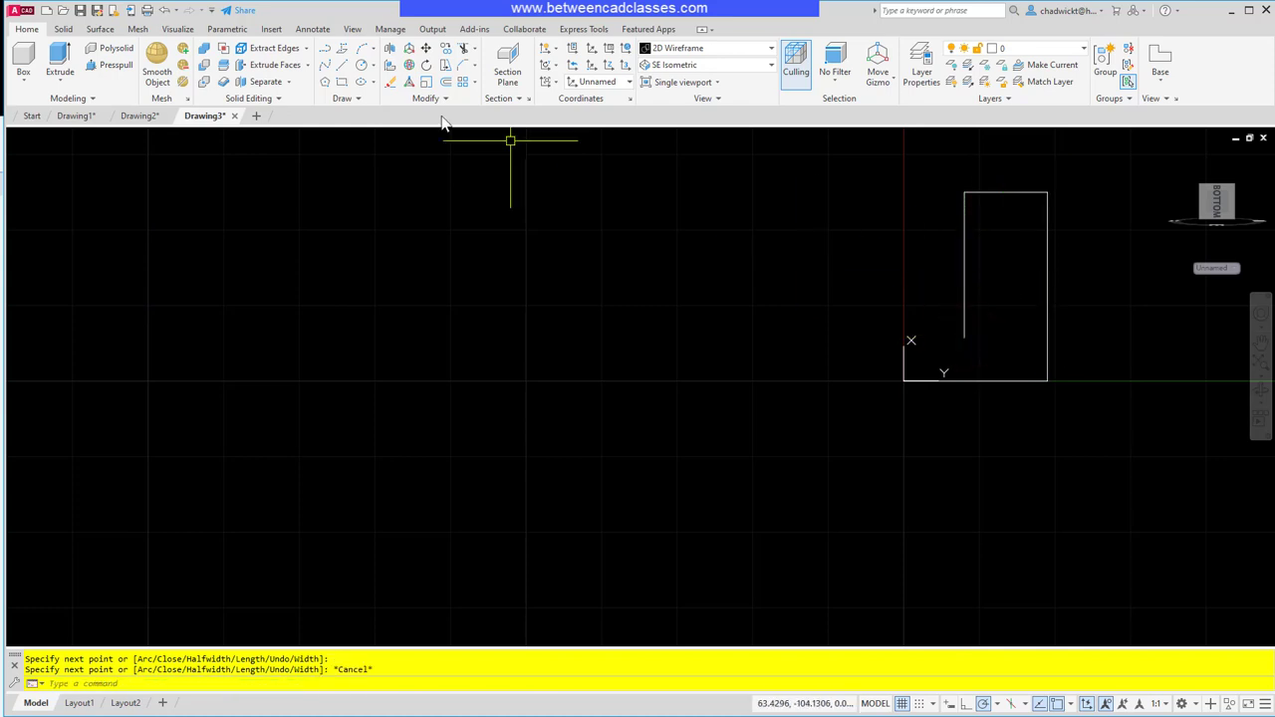
- Draw a second polyline from the origin, 19 up along X and across to the first polyline's inner vertical segment
left_click(341, 48)
left_click(903, 379)
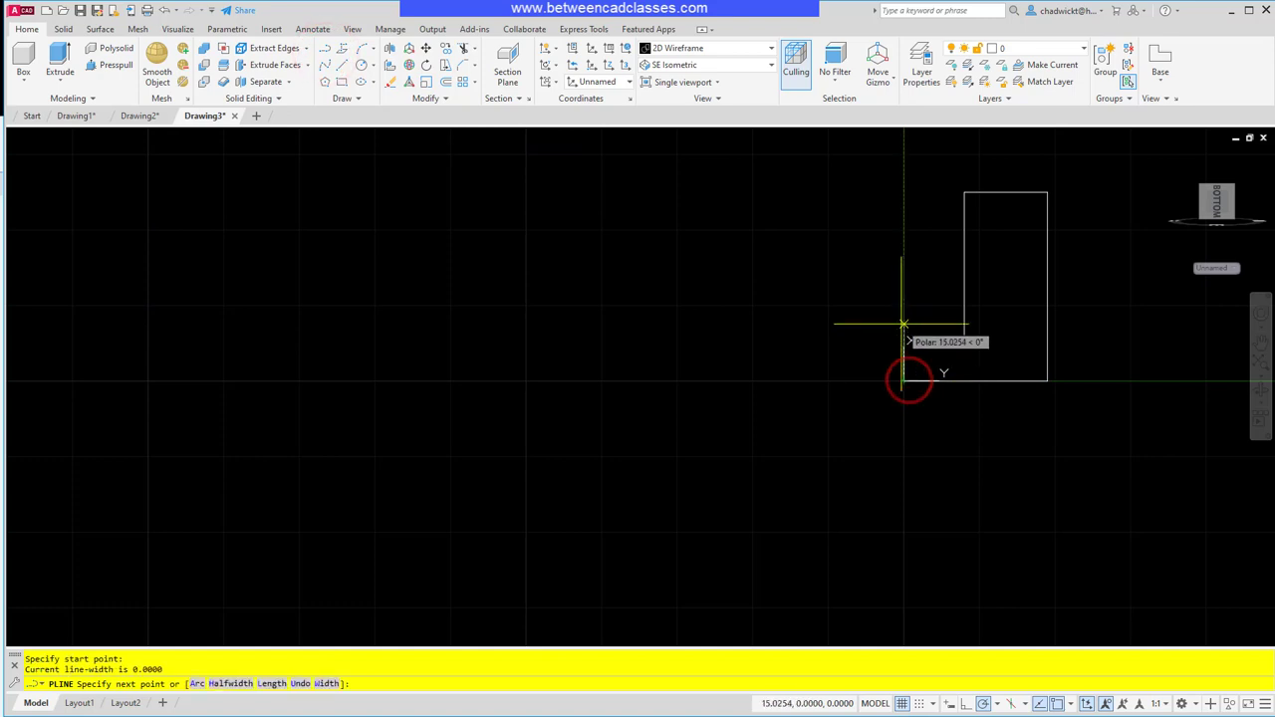
type("19")
key("Return")
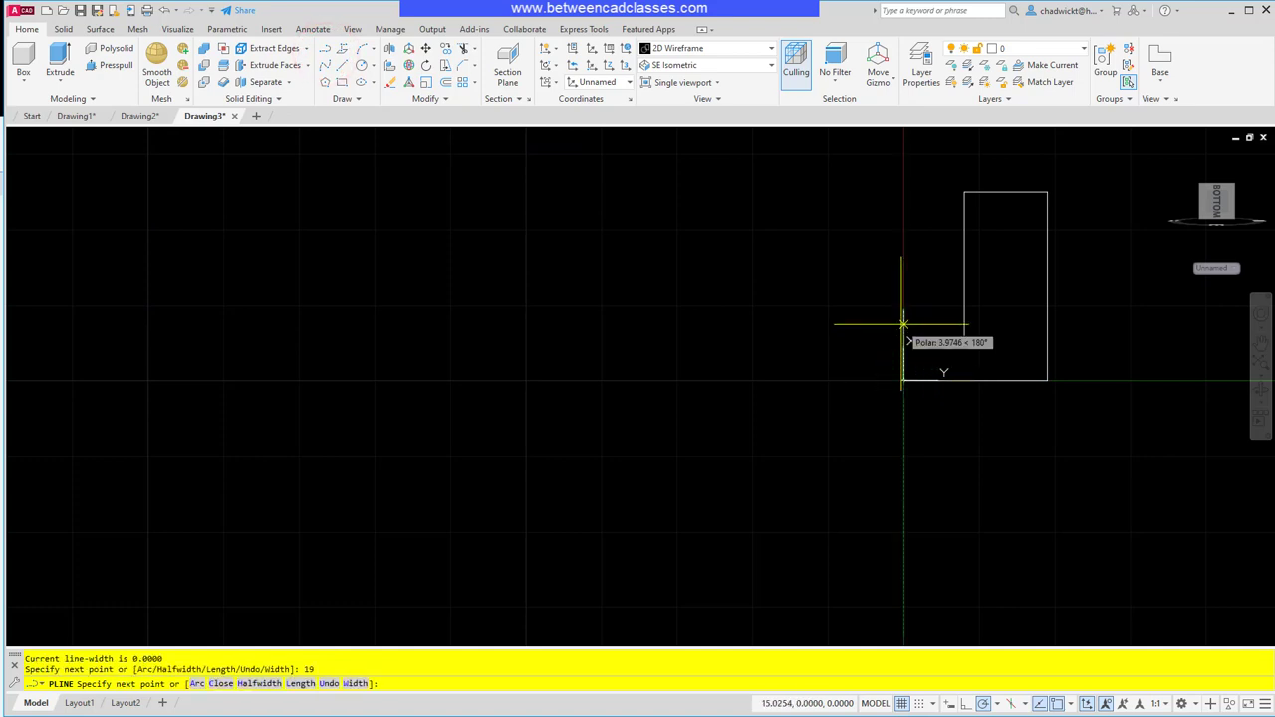
left_click(963, 309)
key("Escape")
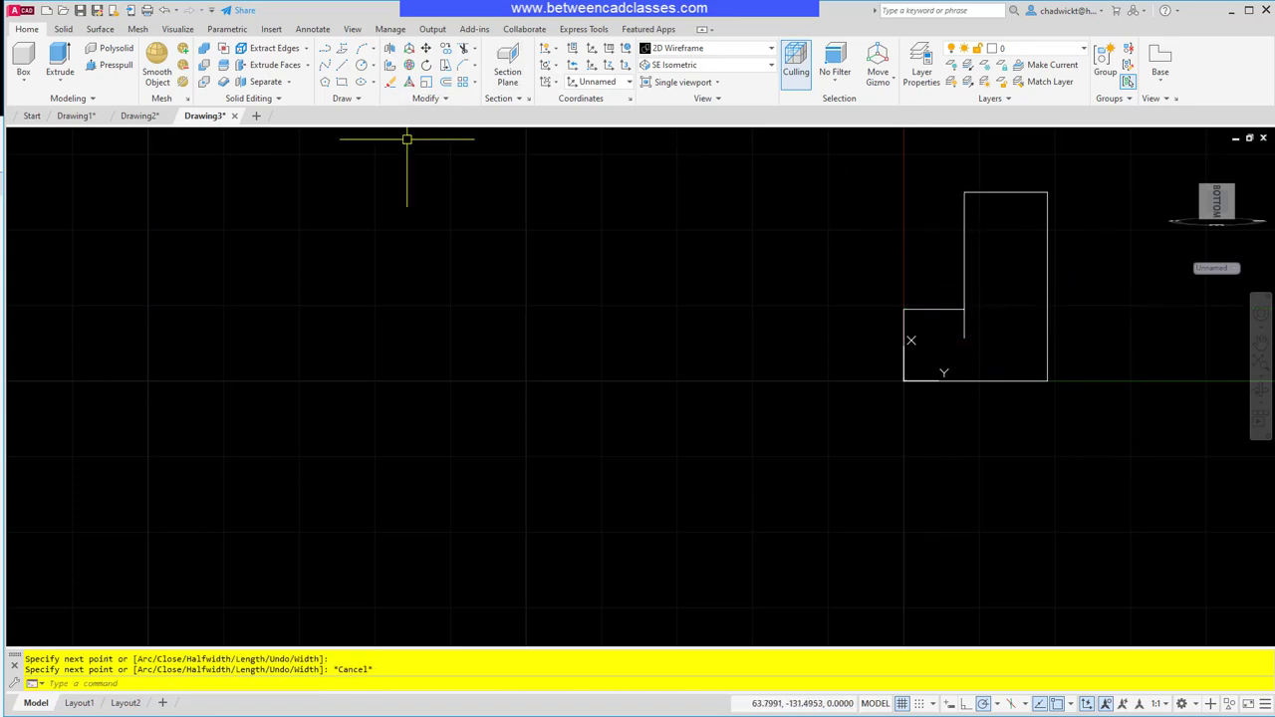
- Trim the inner vertical segment's overhang below the step's horizontal edge and check the two polylines
left_click(463, 47)
left_click(965, 332)
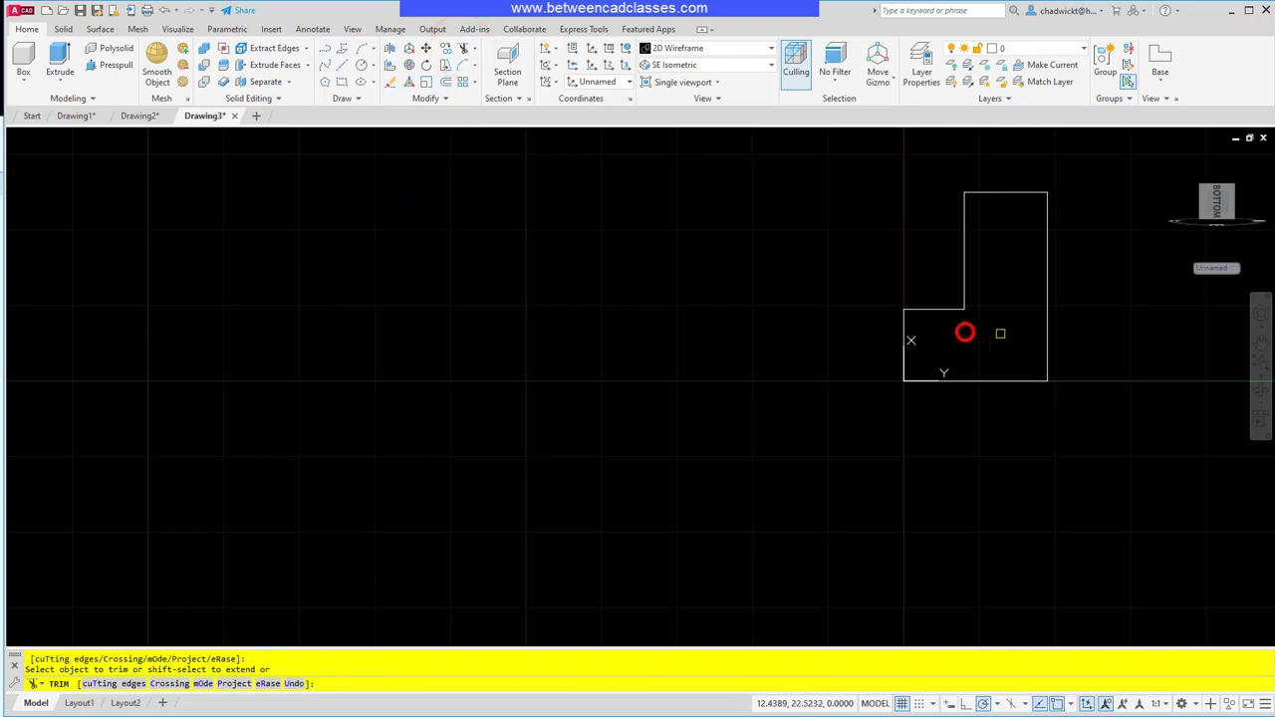
key("Return")
left_click(942, 310)
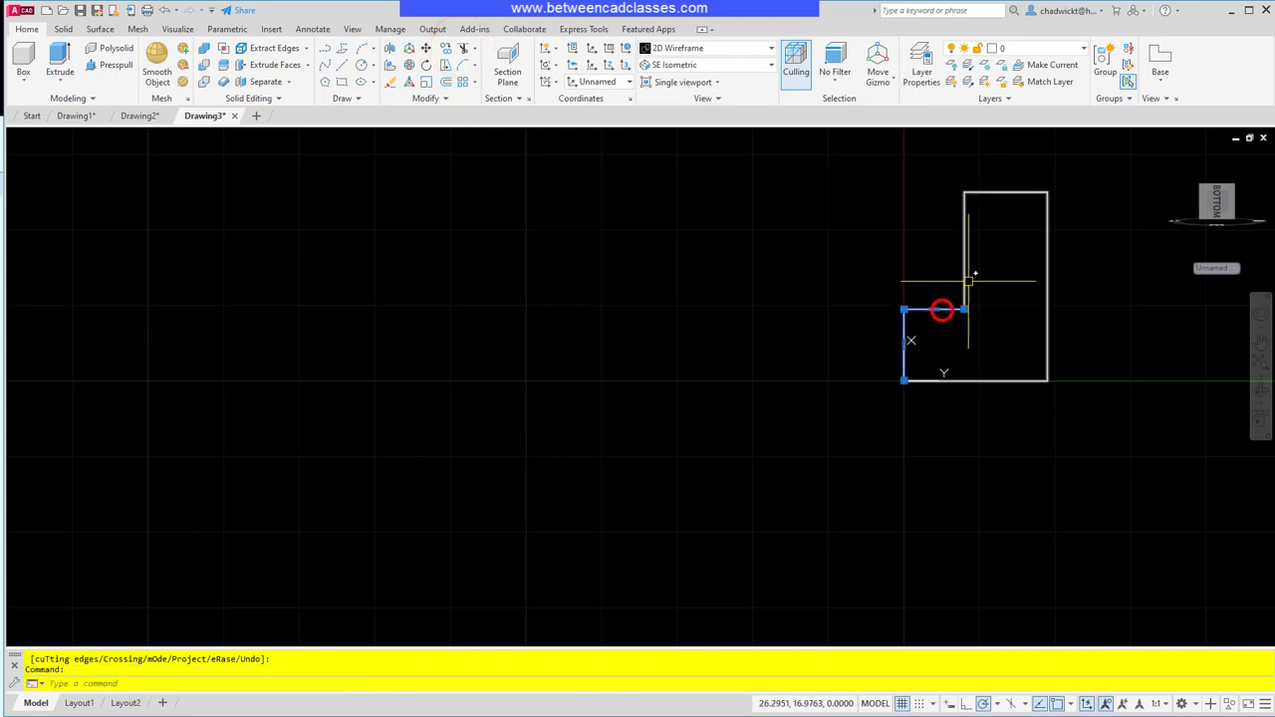
key("Escape")
left_click(964, 278)
key("Escape")
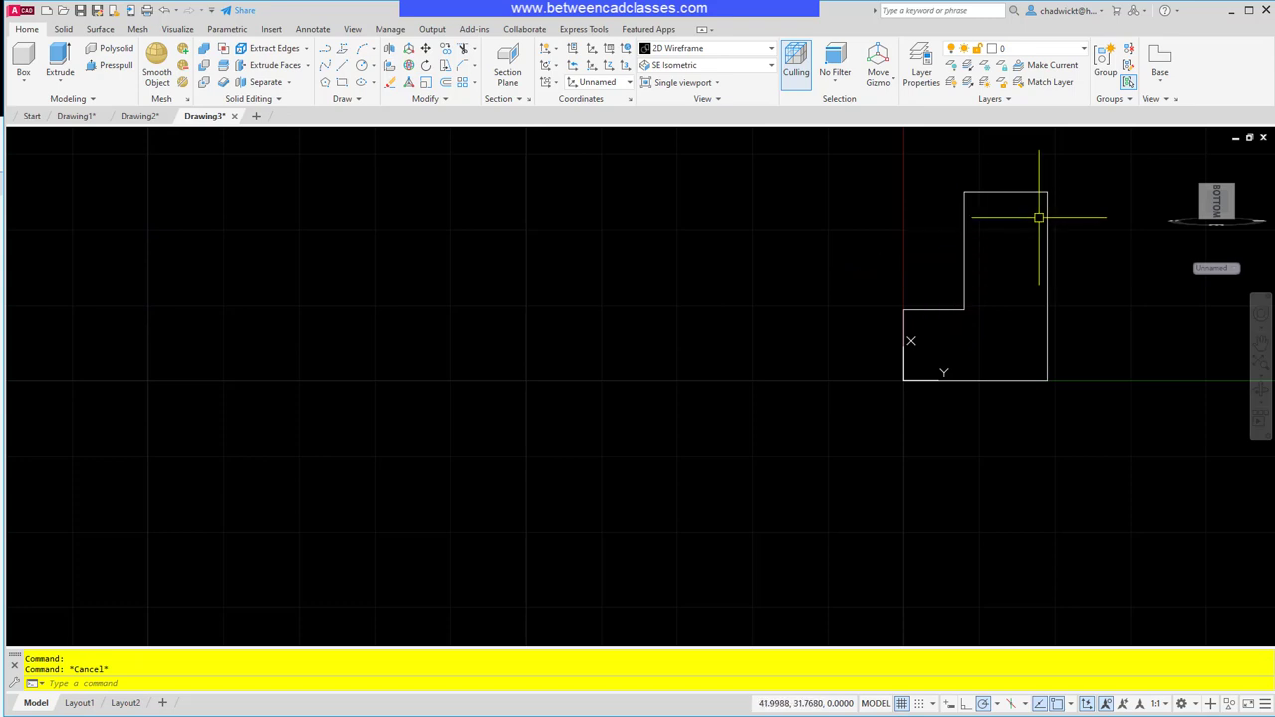
- Join the two polylines into a single closed profile and check it as one object
type("j")
key("Return")
left_click(1086, 173)
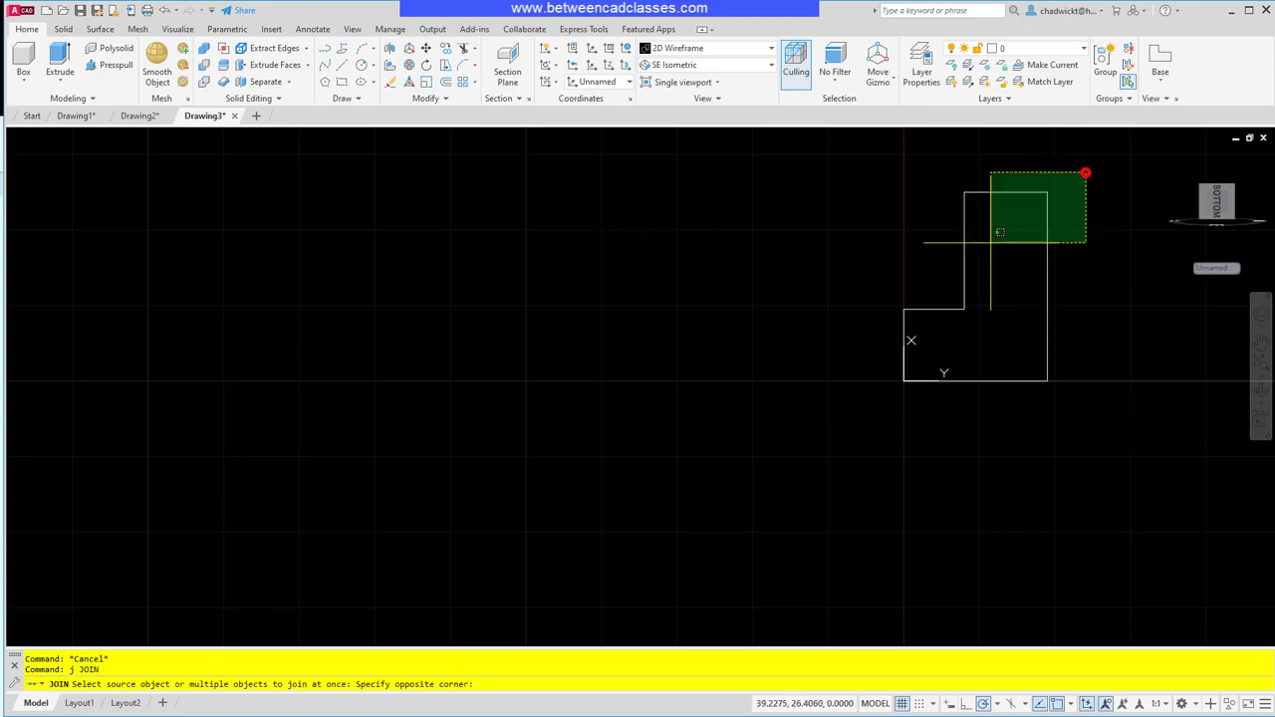
left_click(881, 384)
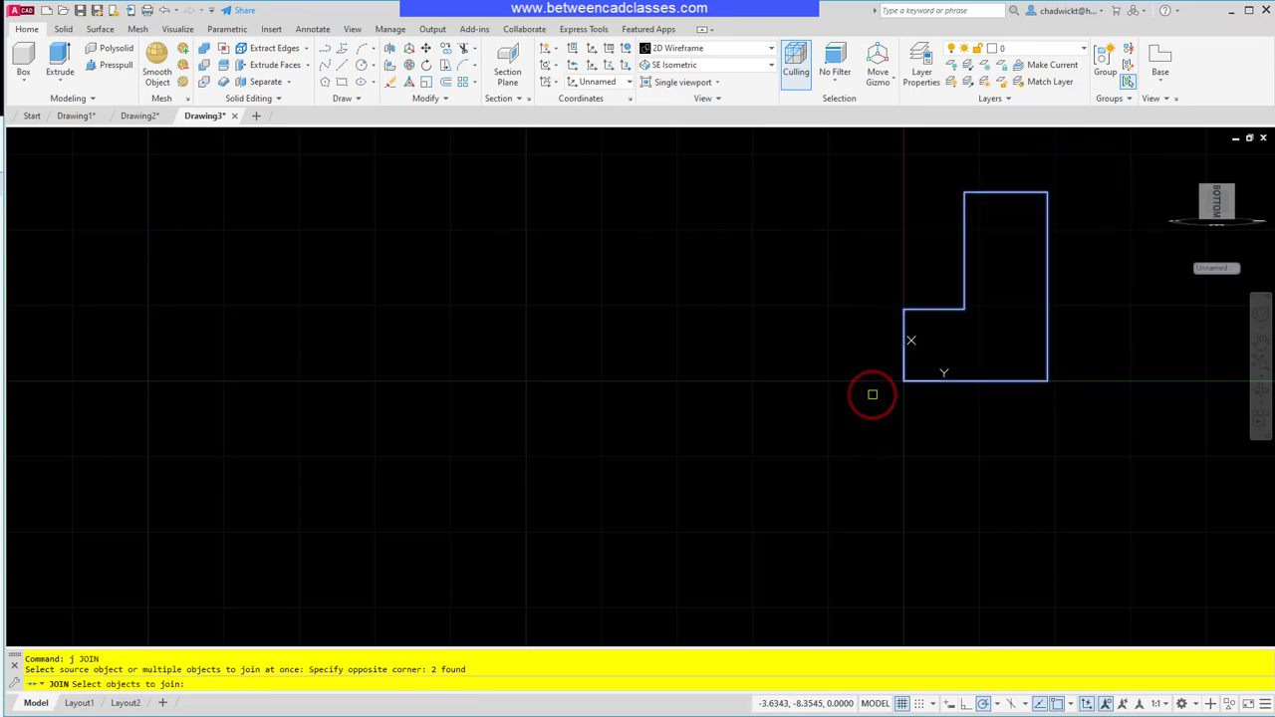
key("Return")
left_click(978, 380)
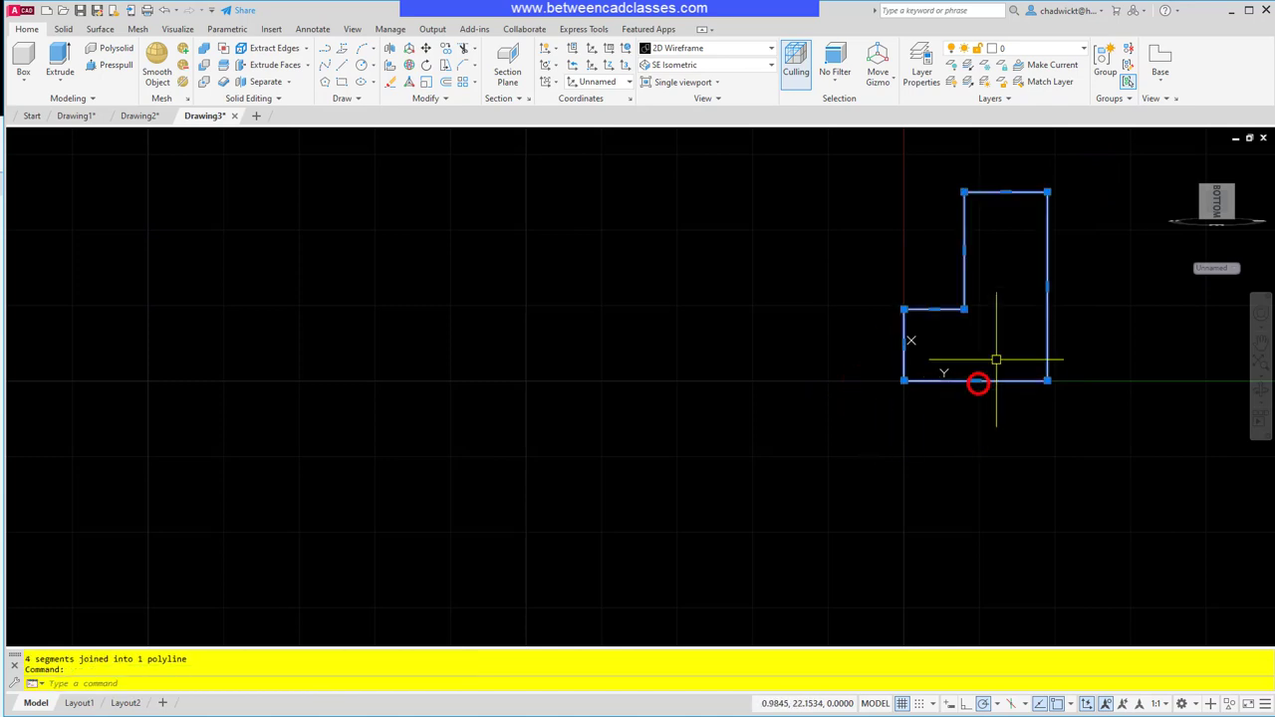
key("Escape")
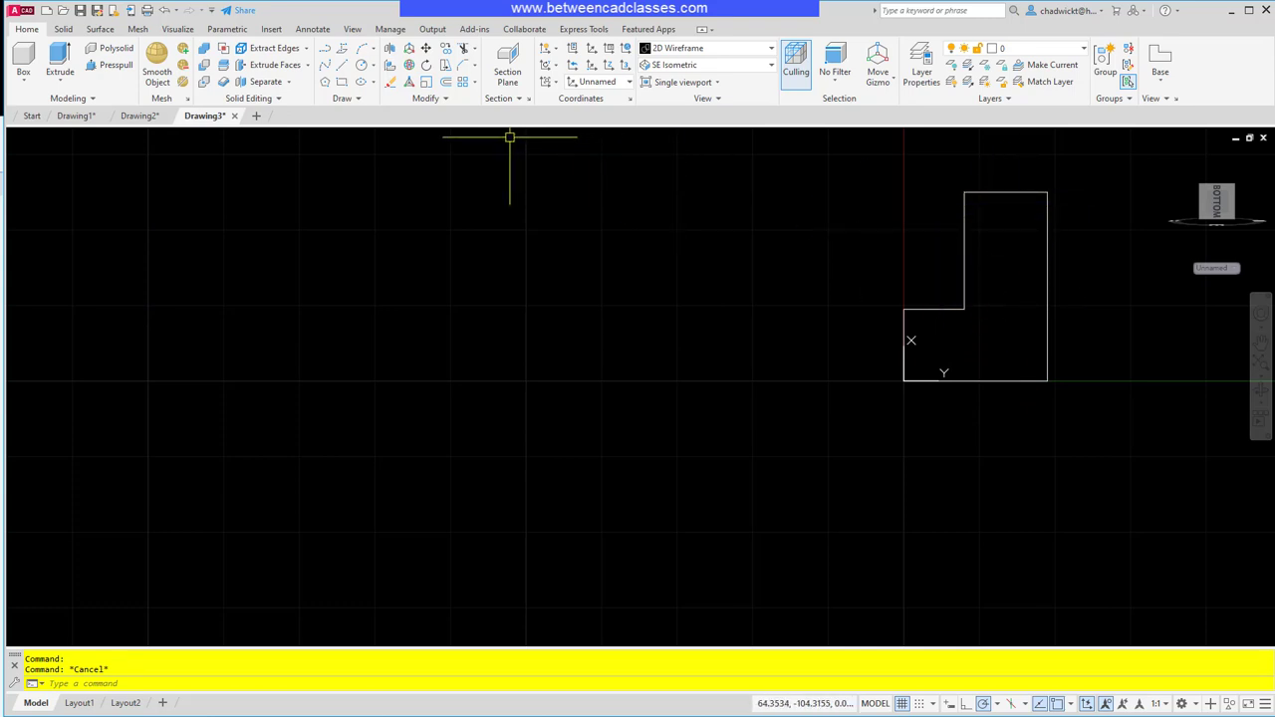
- Fillet the profile's upper inner corner, between the raised vertical edge and the 22-unit top edge, with radius 22
left_click(475, 68)
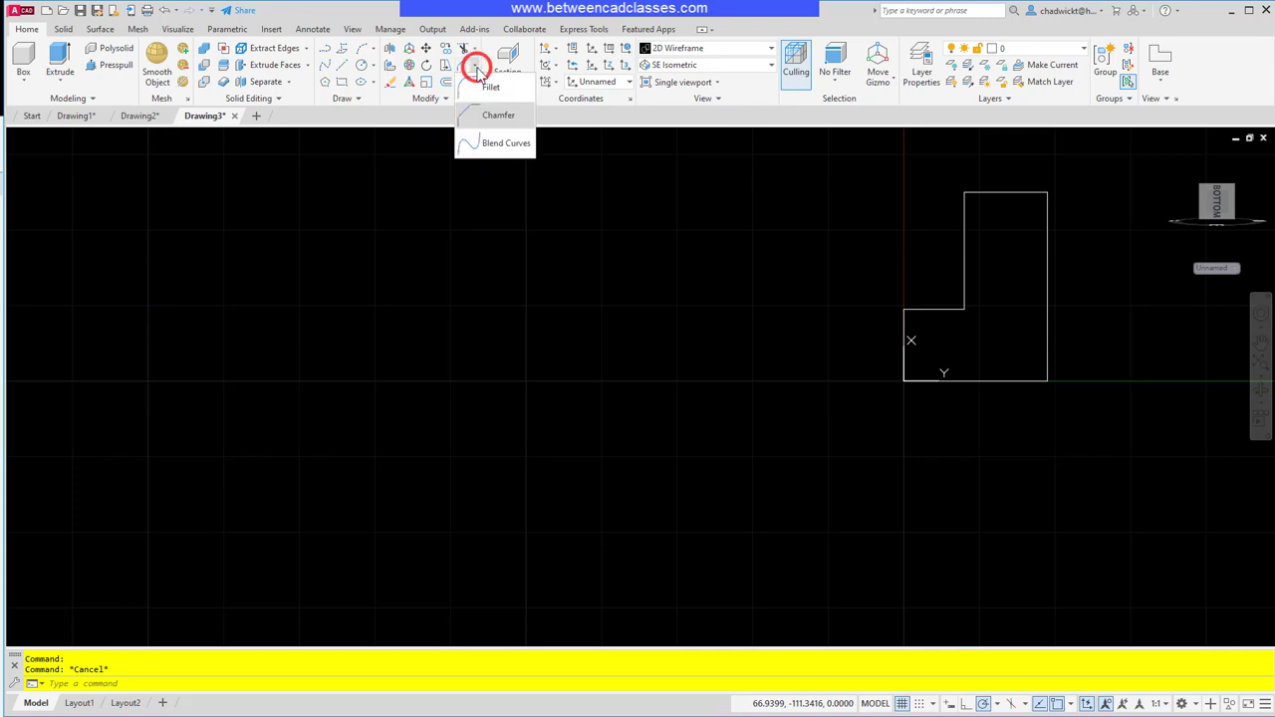
left_click(492, 89)
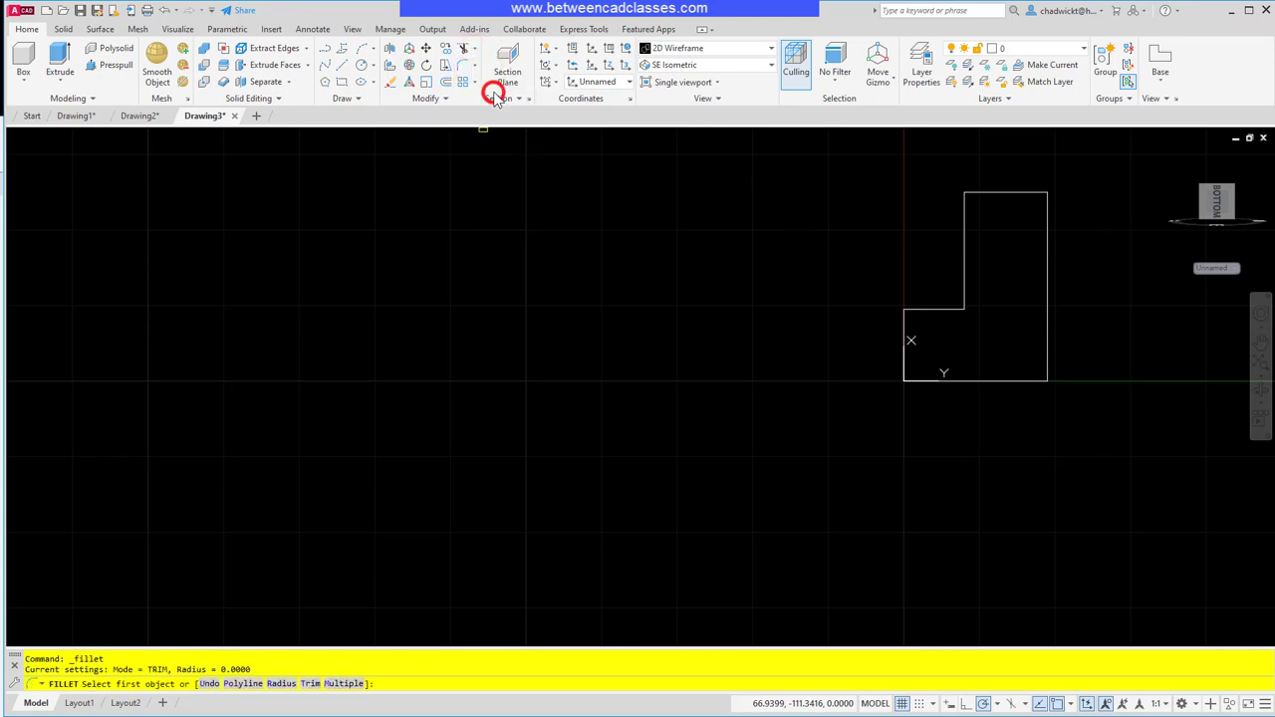
left_click(280, 685)
type("22")
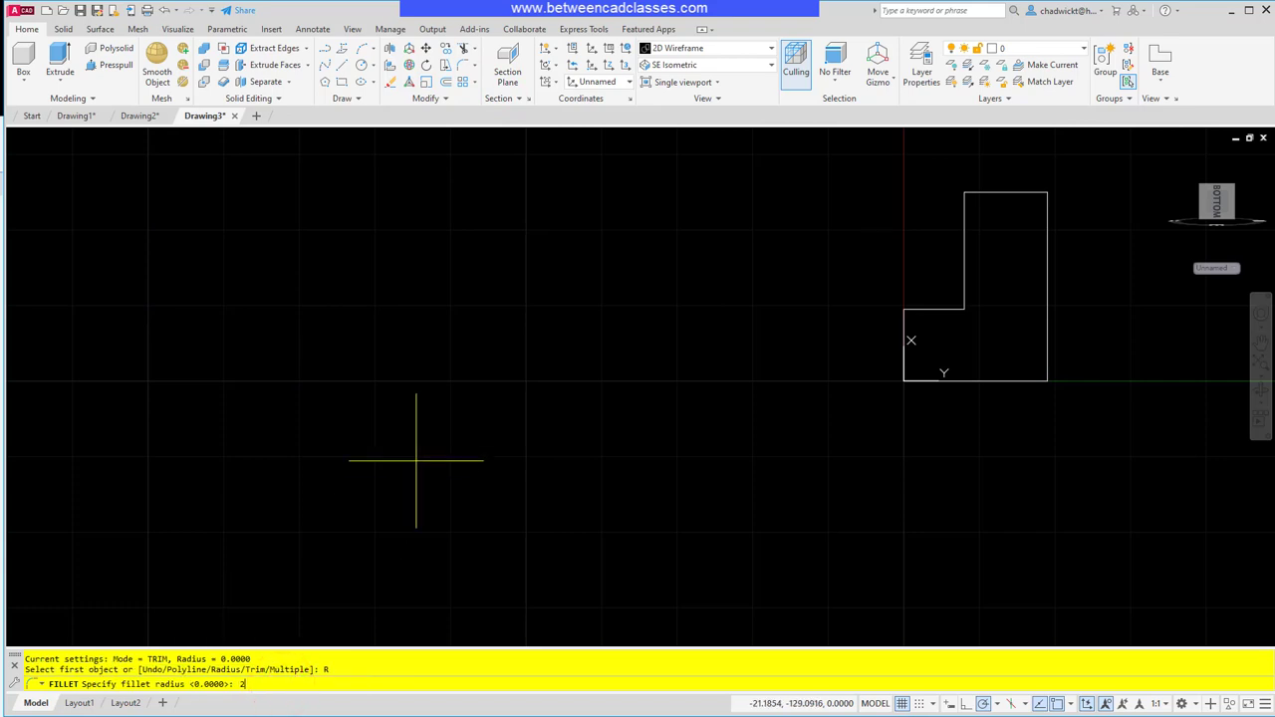
key("Return")
left_click(963, 263)
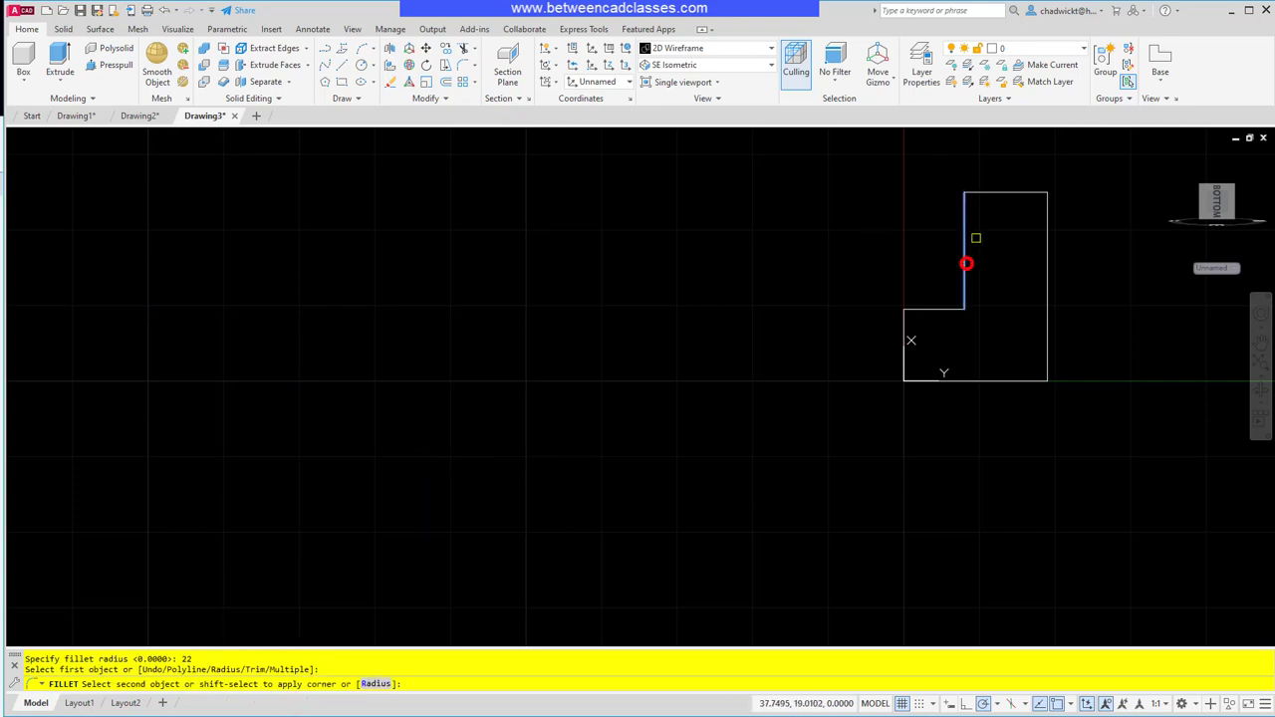
left_click(1004, 193)
key("Escape")
key("Escape")
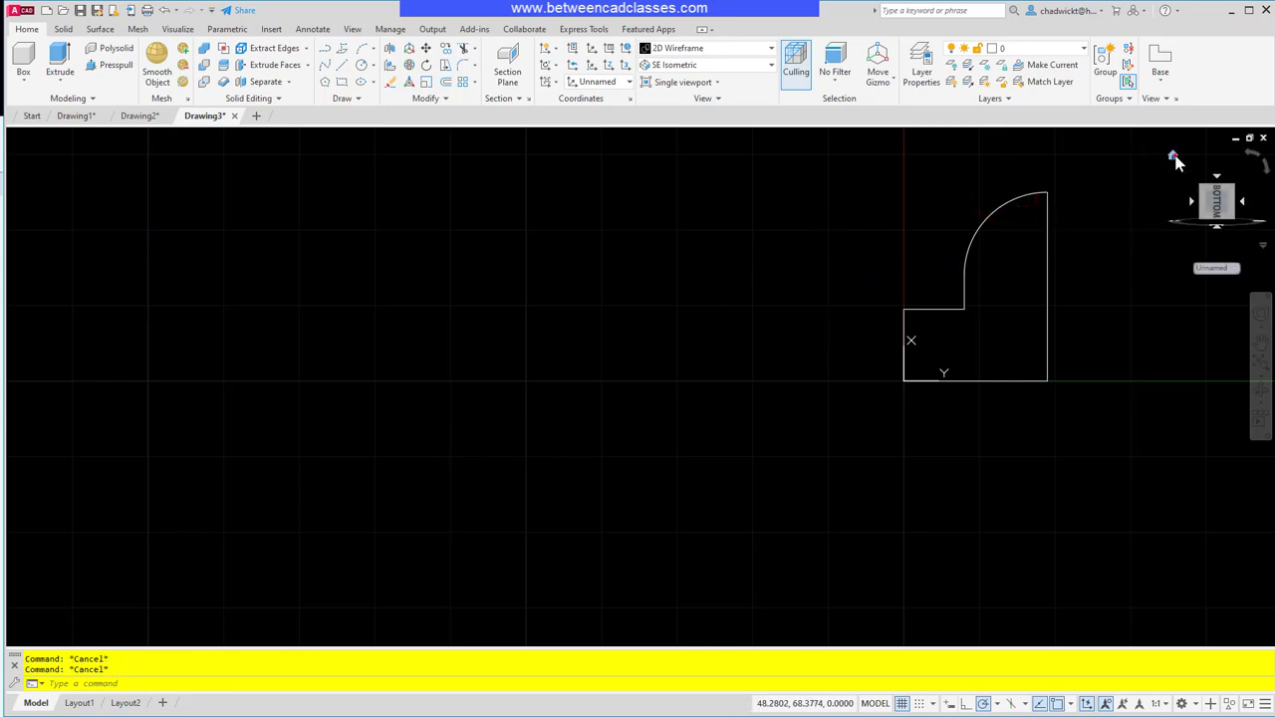
- Extrude the closed stepped profile into a solid with a height of 68
left_click(1172, 157)
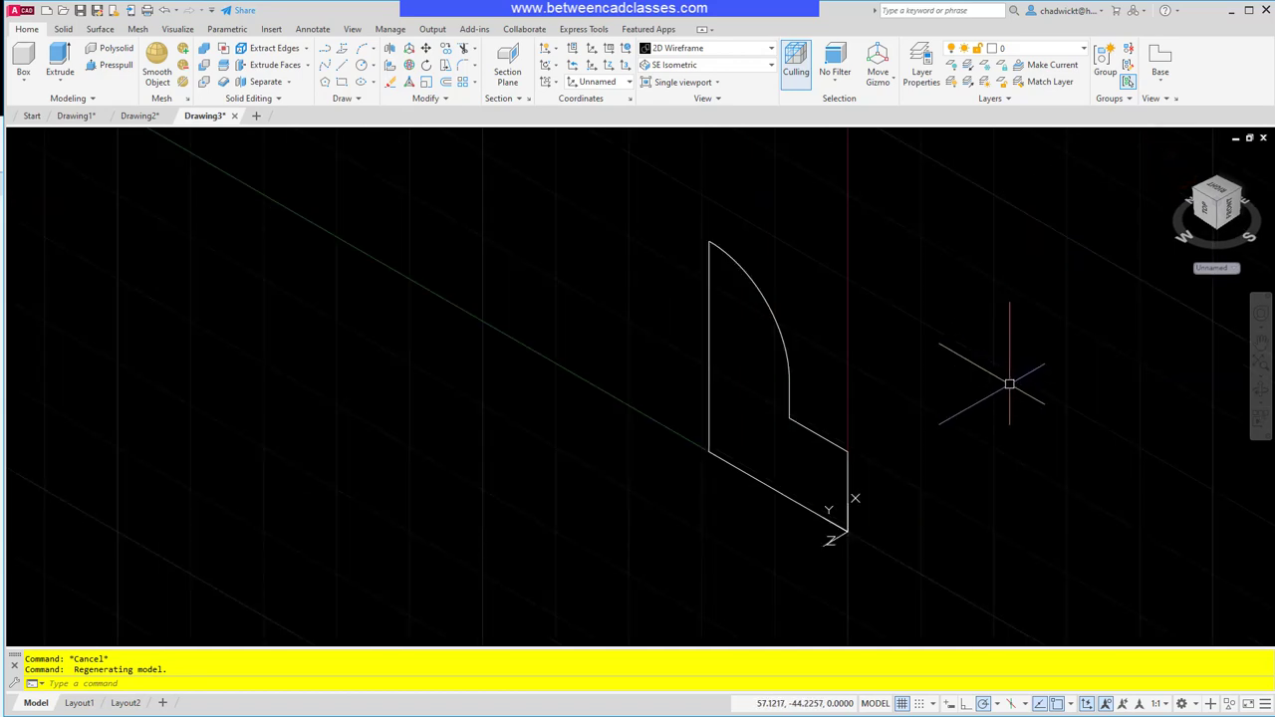
scroll(1008, 384, "down", 2)
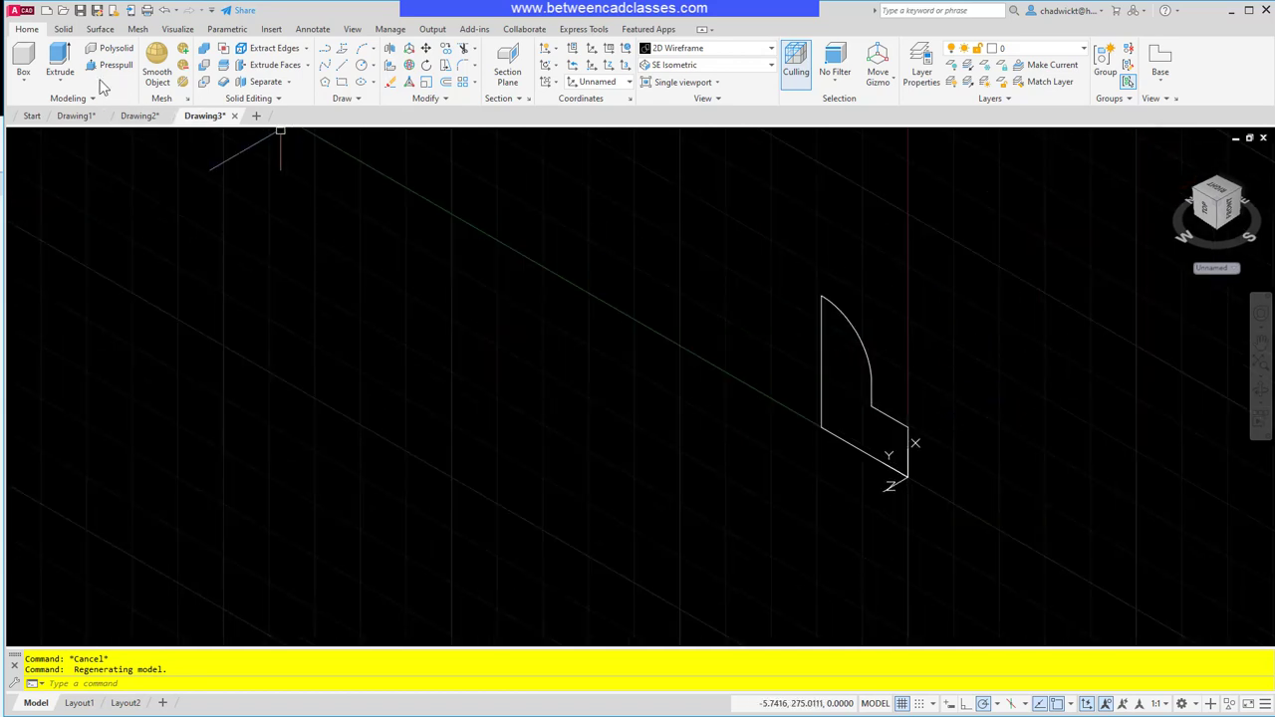
left_click(57, 58)
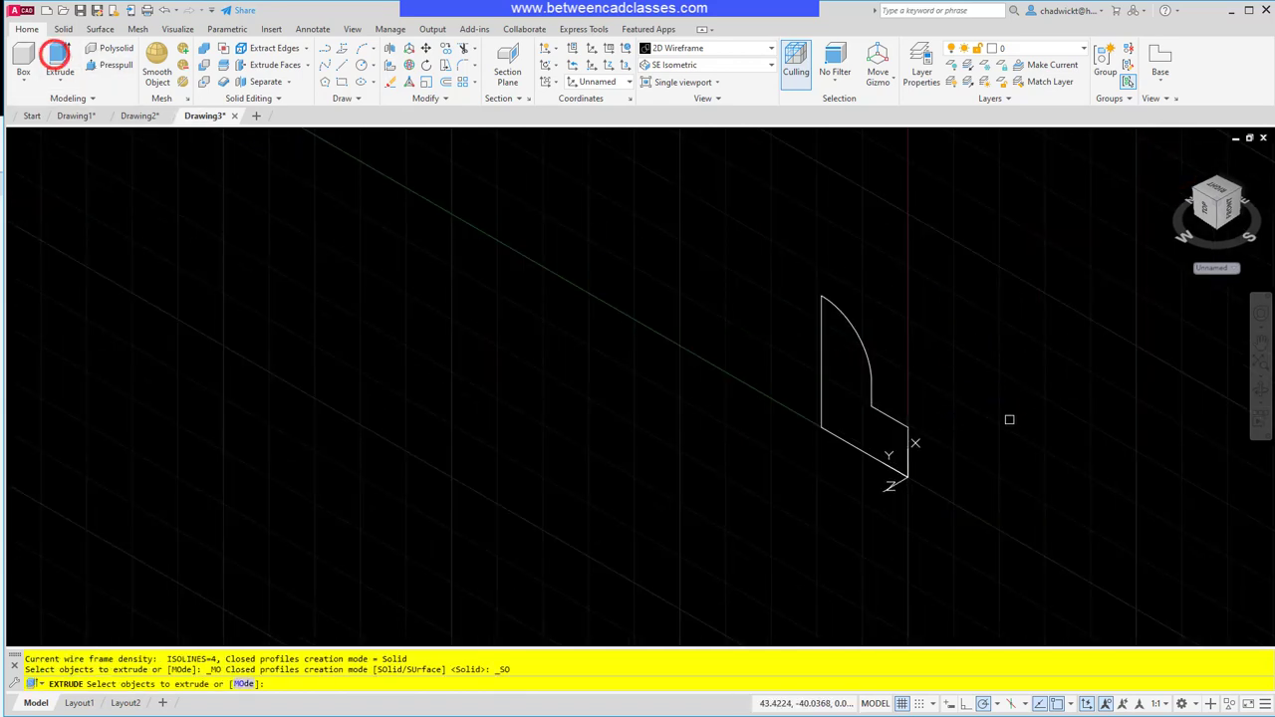
left_click(867, 374)
key("Return")
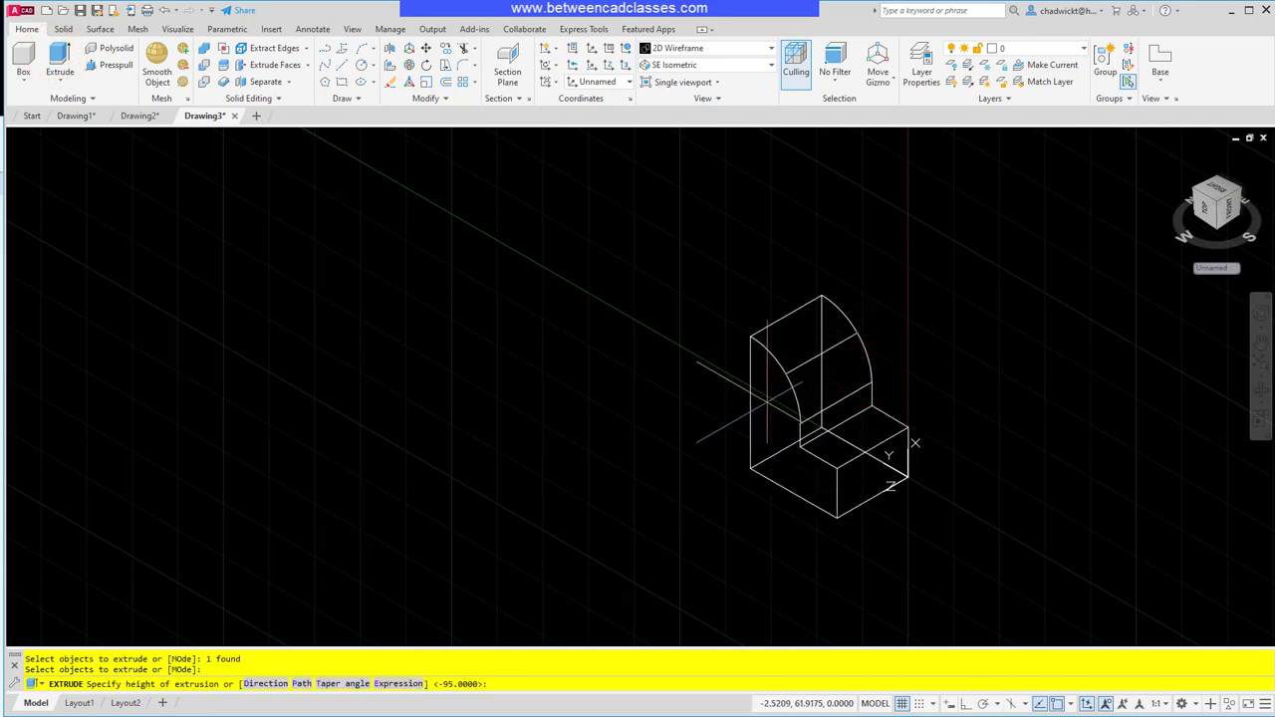
type("68")
key("Return")
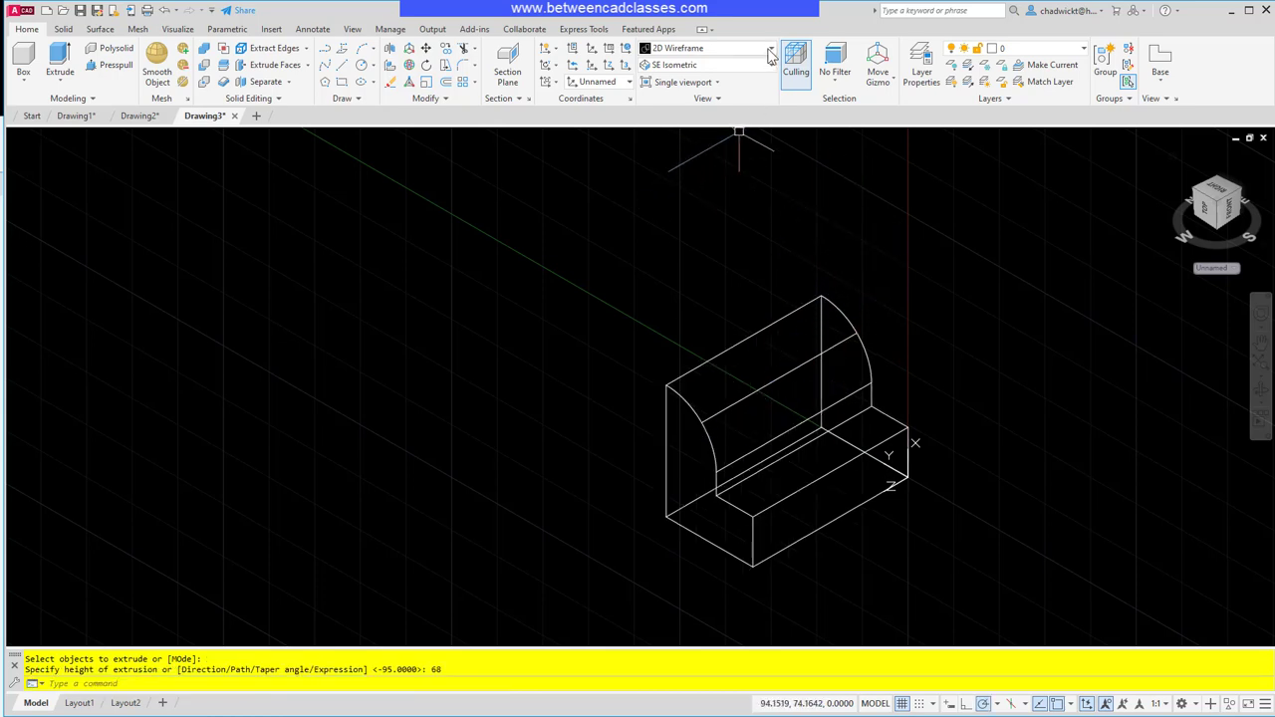
- Set the visual style to Shaded with edges, restore the World UCS and return to the home view
left_click(769, 49)
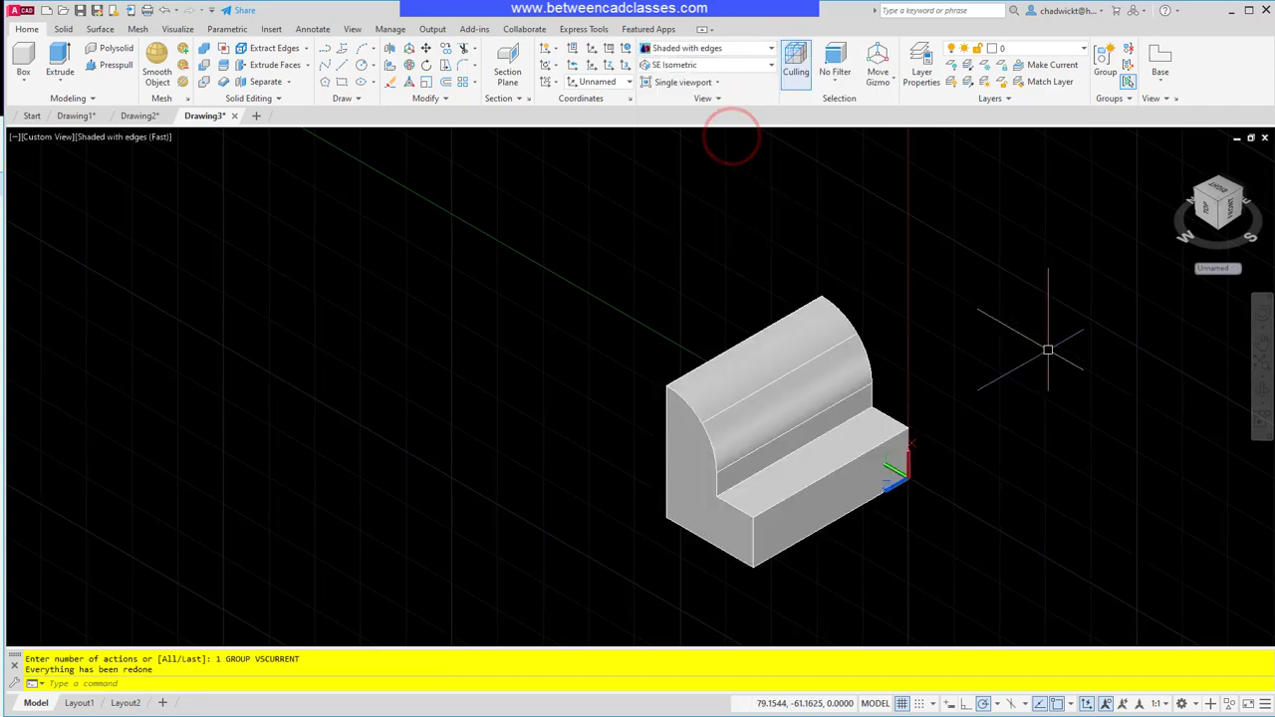
left_click(624, 52)
left_click(1172, 159)
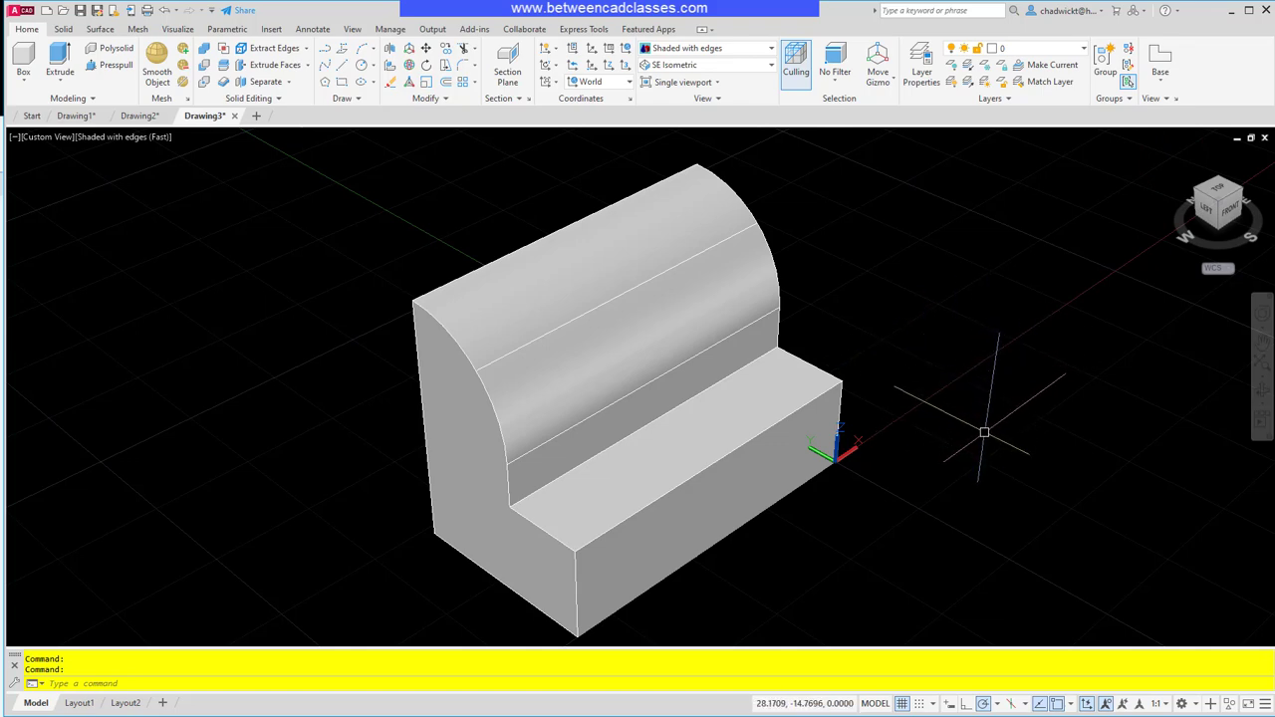
- Switch the view from perspective to parallel projection
middle_click_drag(984, 433, 996, 393, "shift")
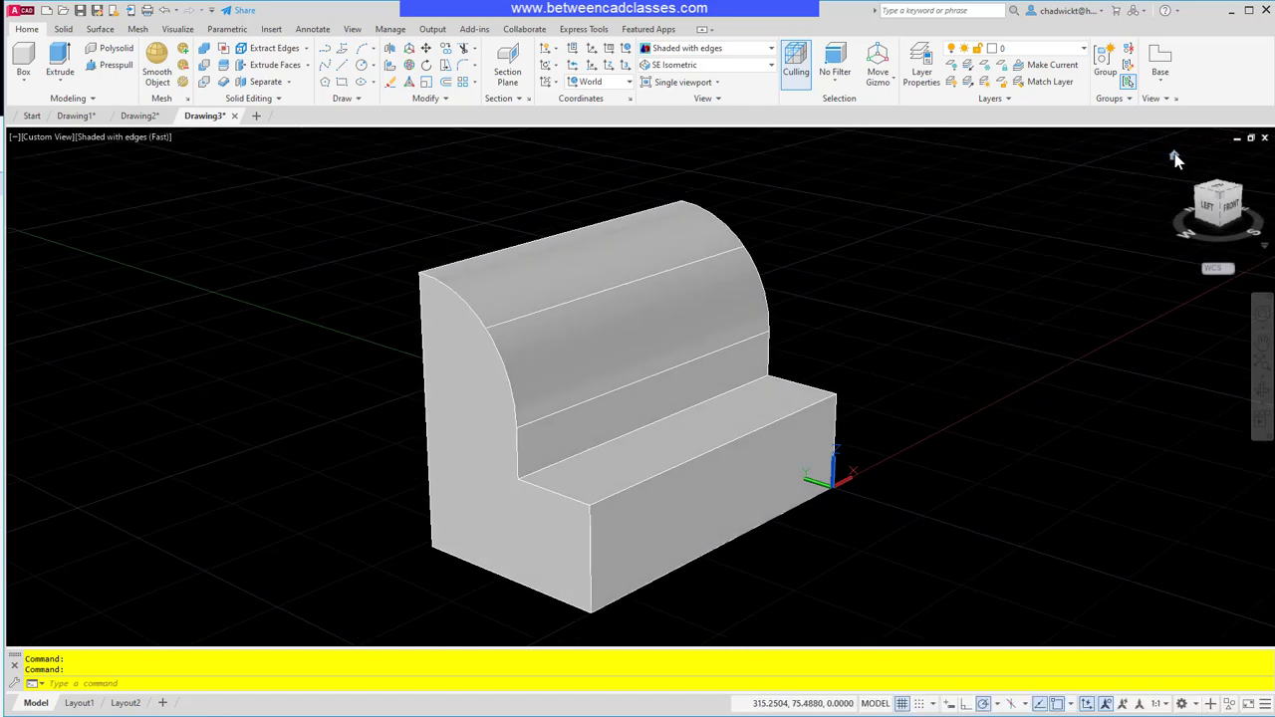
right_click(1177, 159)
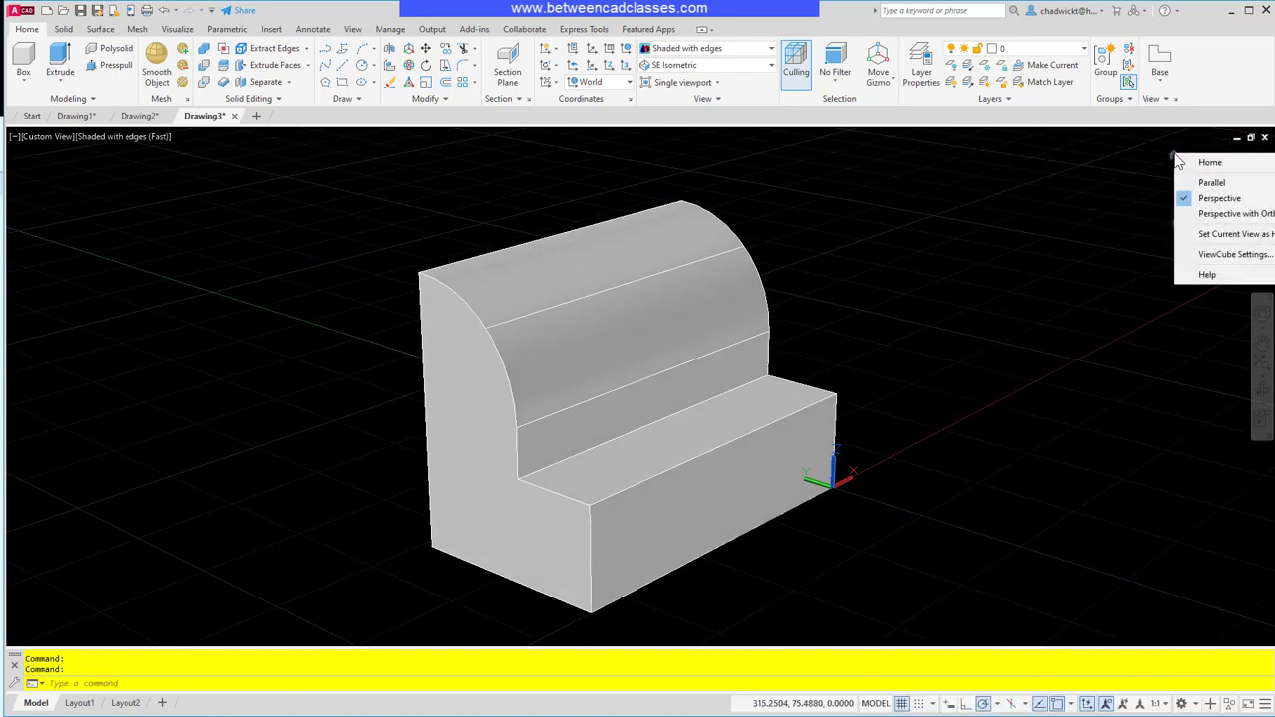
left_click(1224, 186)
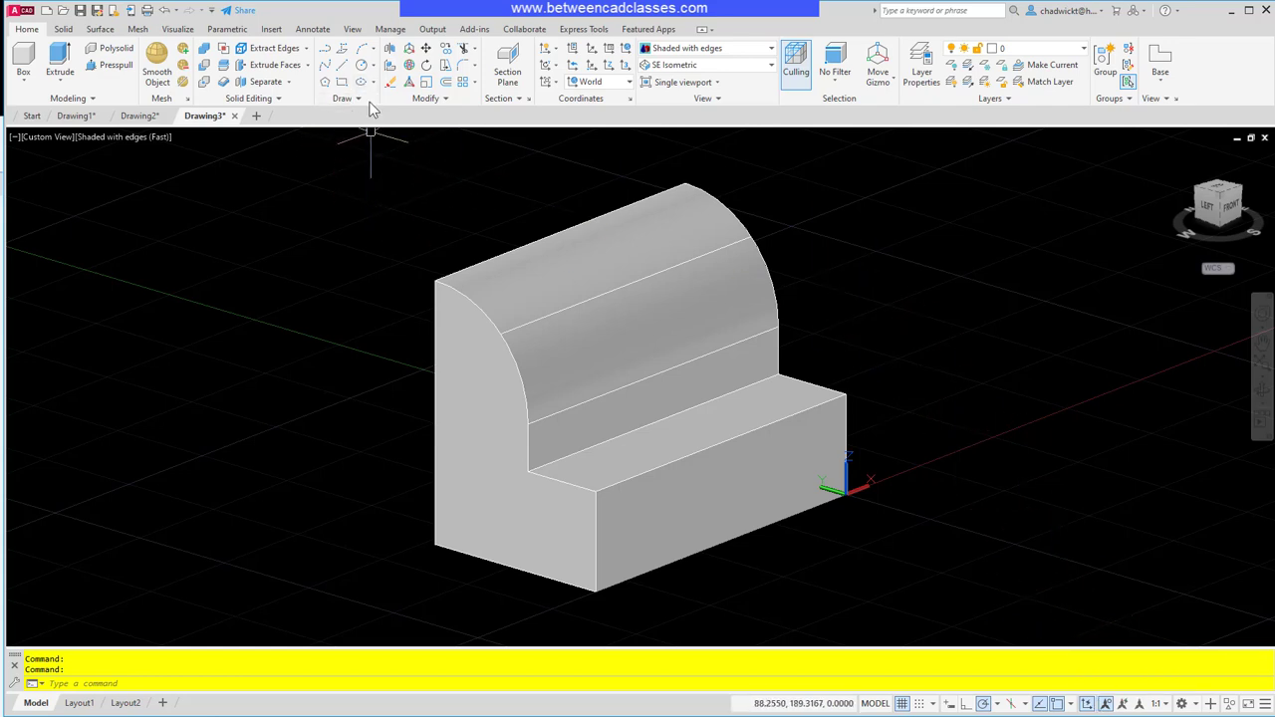
- Draw a circle of radius 18 on the lower front face, centred at the midpoint of its upper edge
left_click(362, 64)
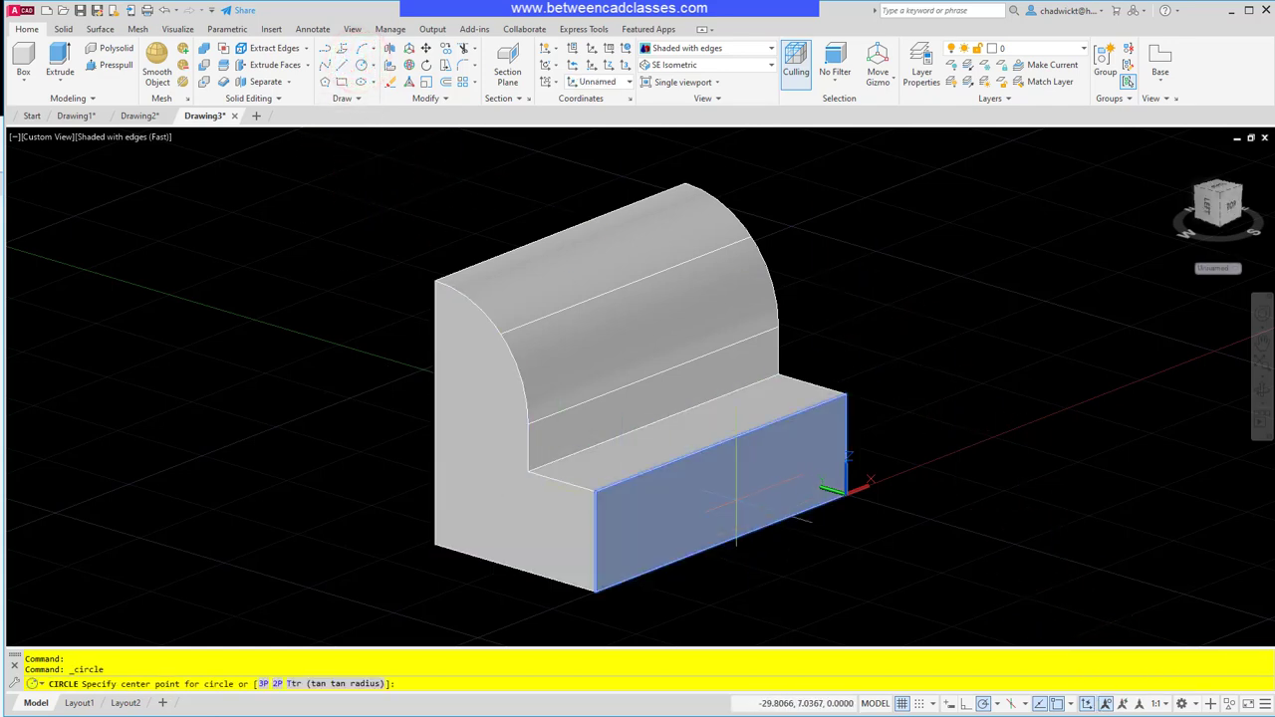
left_click(719, 441)
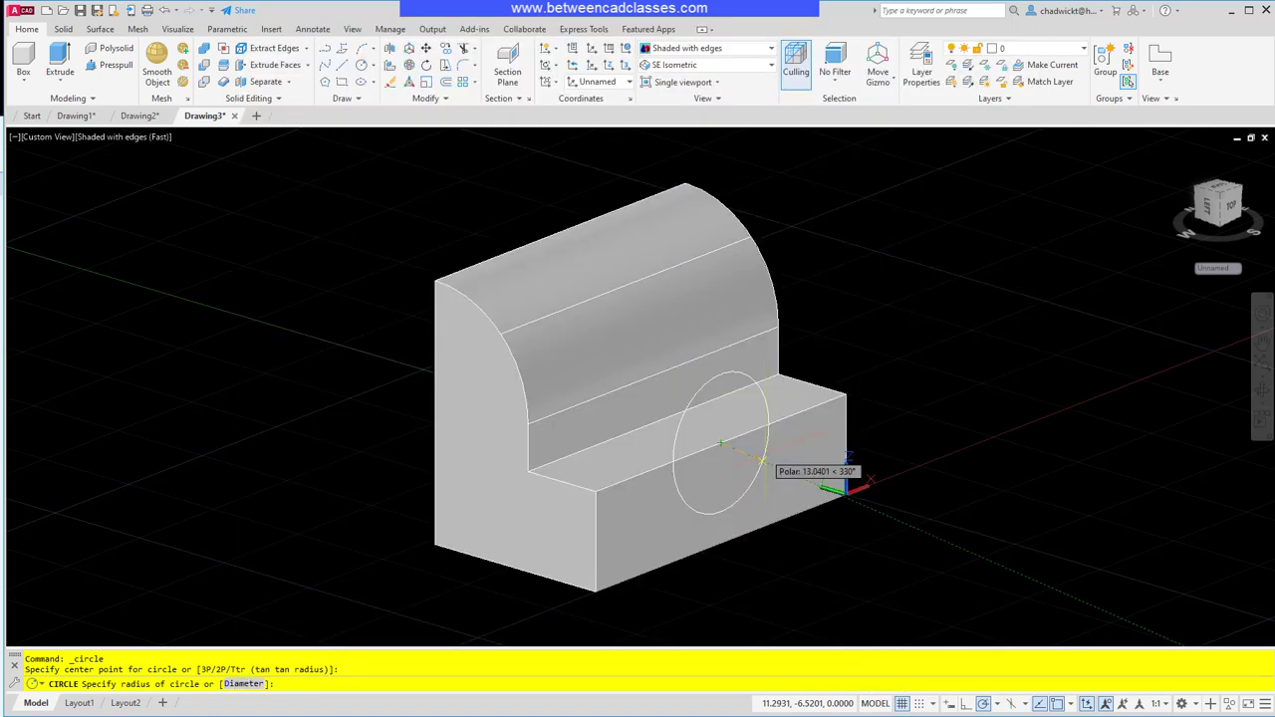
key("Return")
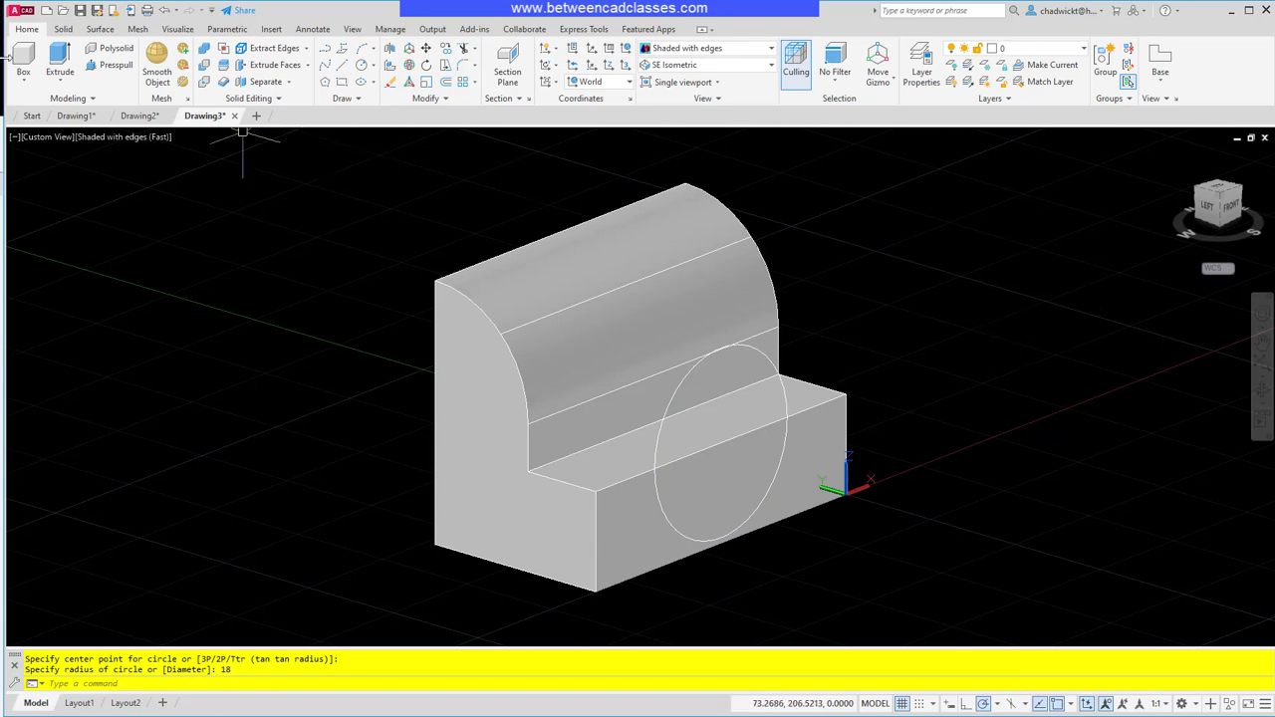
- Extrude the radius 18 circle by -38, back through the stepped solid
left_click(60, 62)
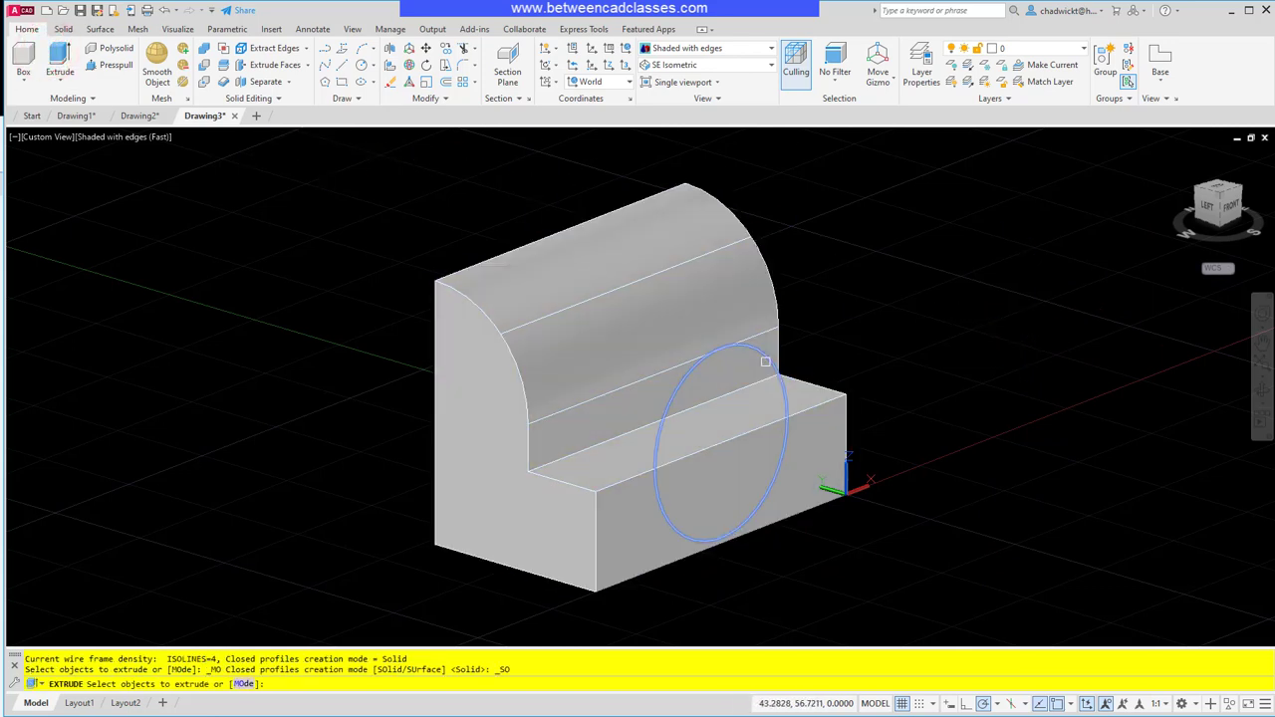
left_click(767, 361)
key("Return")
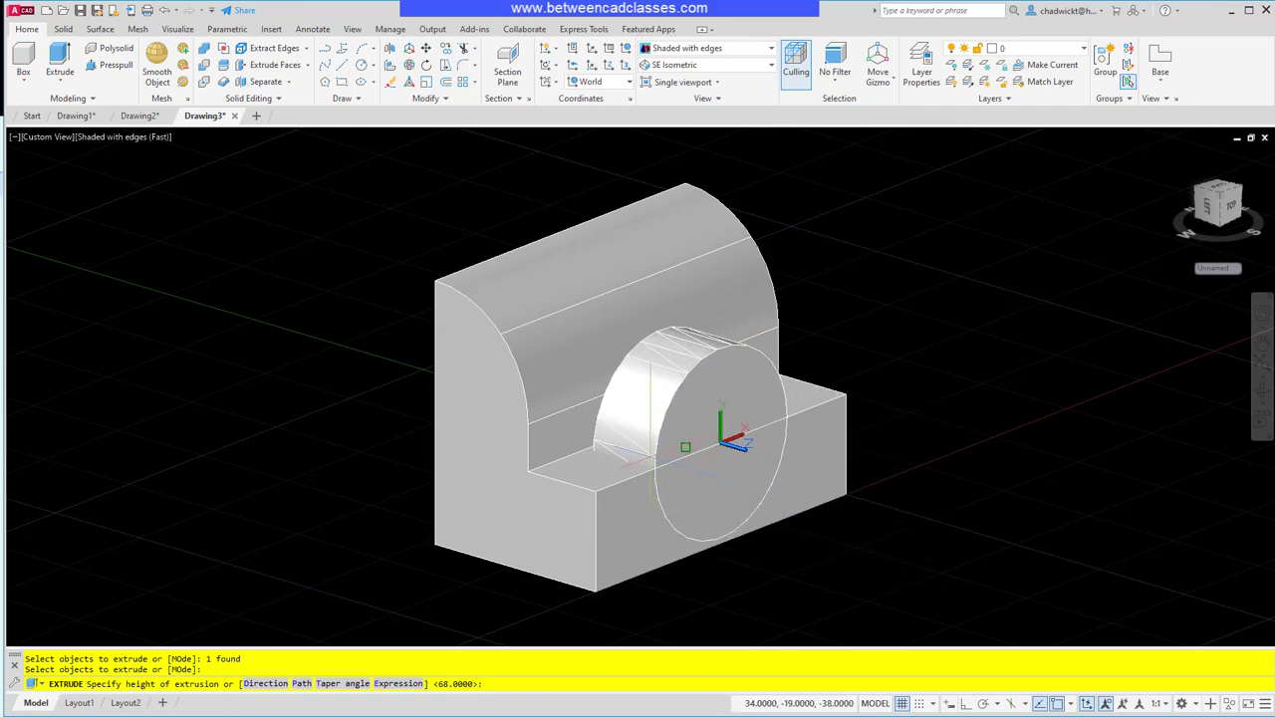
middle_click_drag(685, 448, 720, 431, "shift")
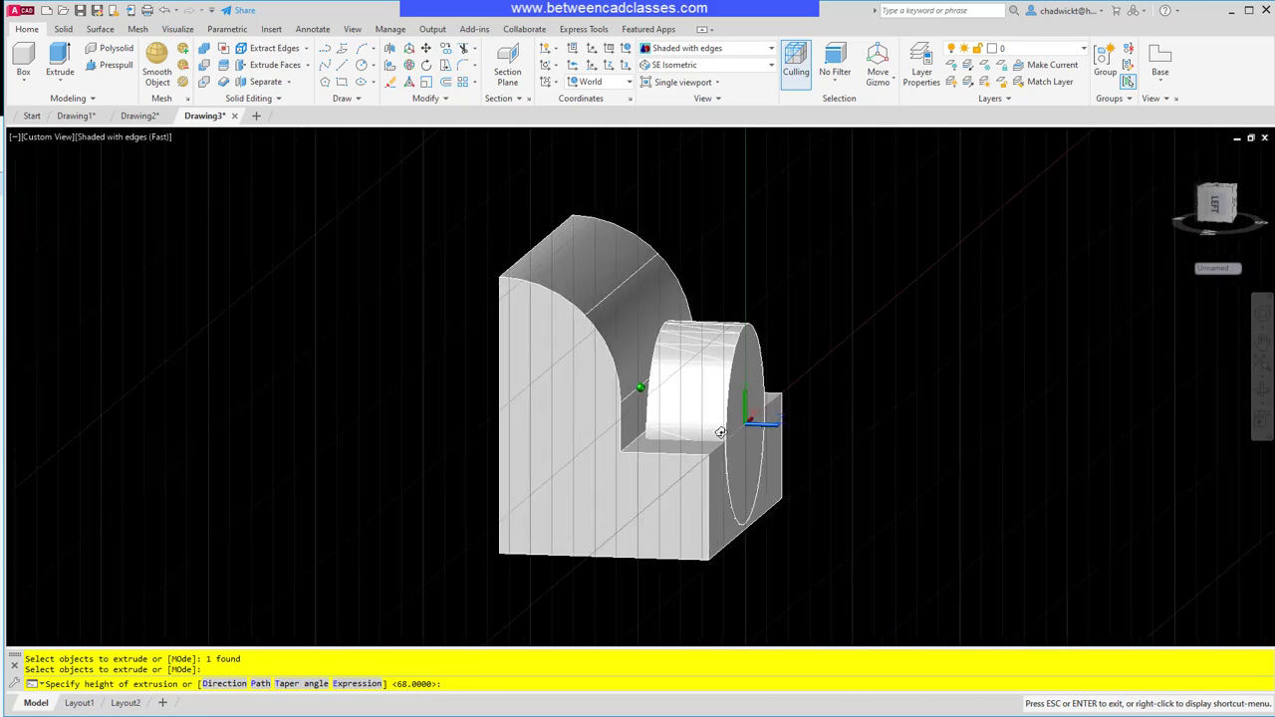
scroll(720, 432, "up", 3)
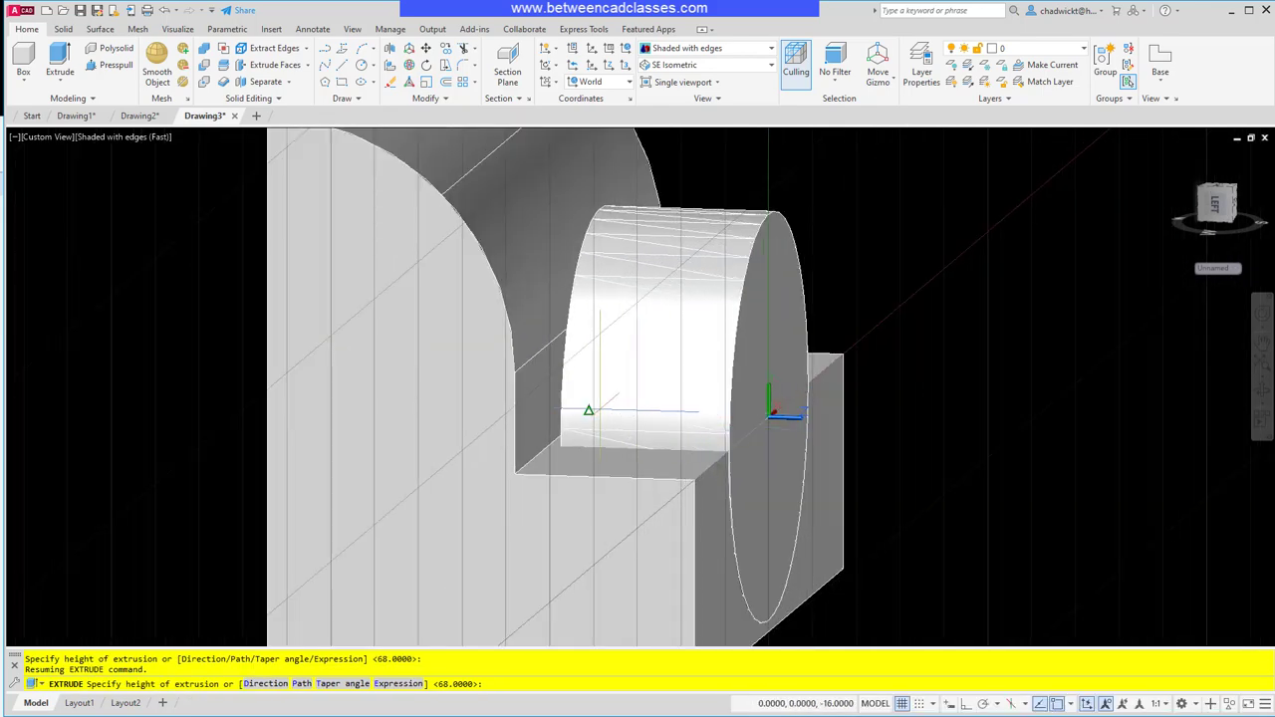
middle_click_drag(593, 409, 619, 396, "shift")
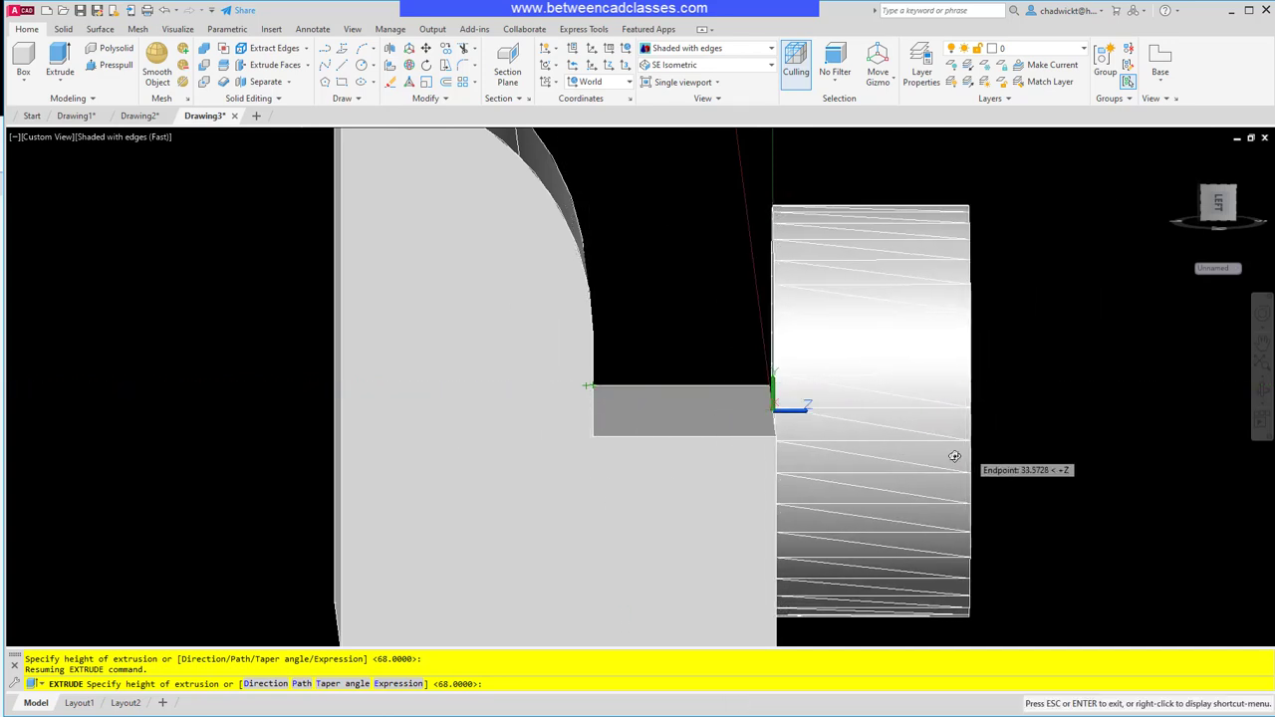
middle_click_drag(954, 456, 884, 463, "shift")
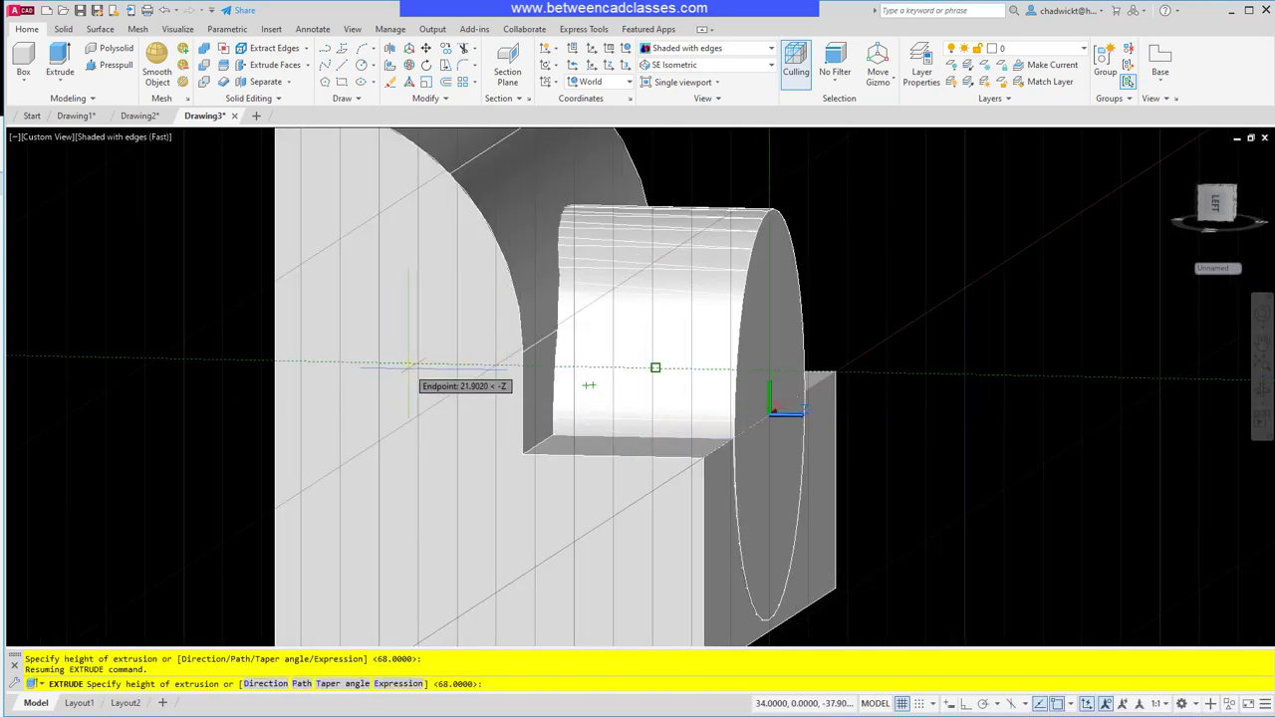
scroll(408, 364, "down", 2)
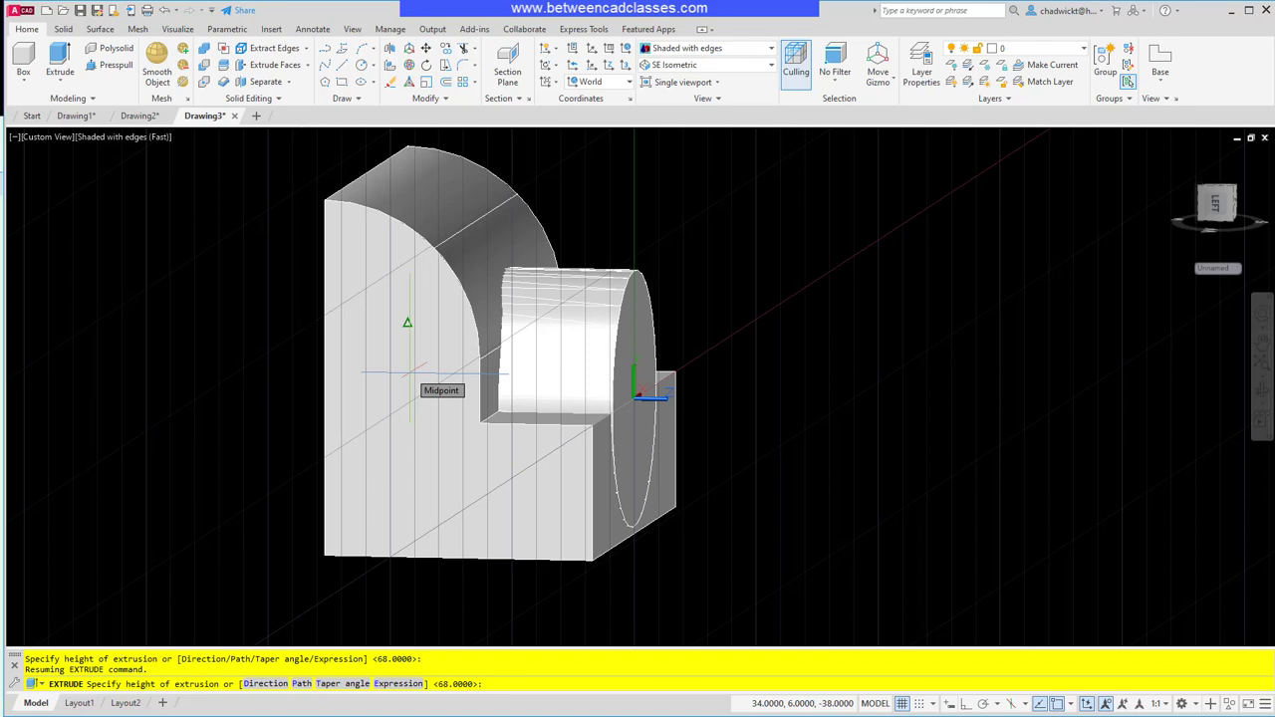
type("-38")
key("Return")
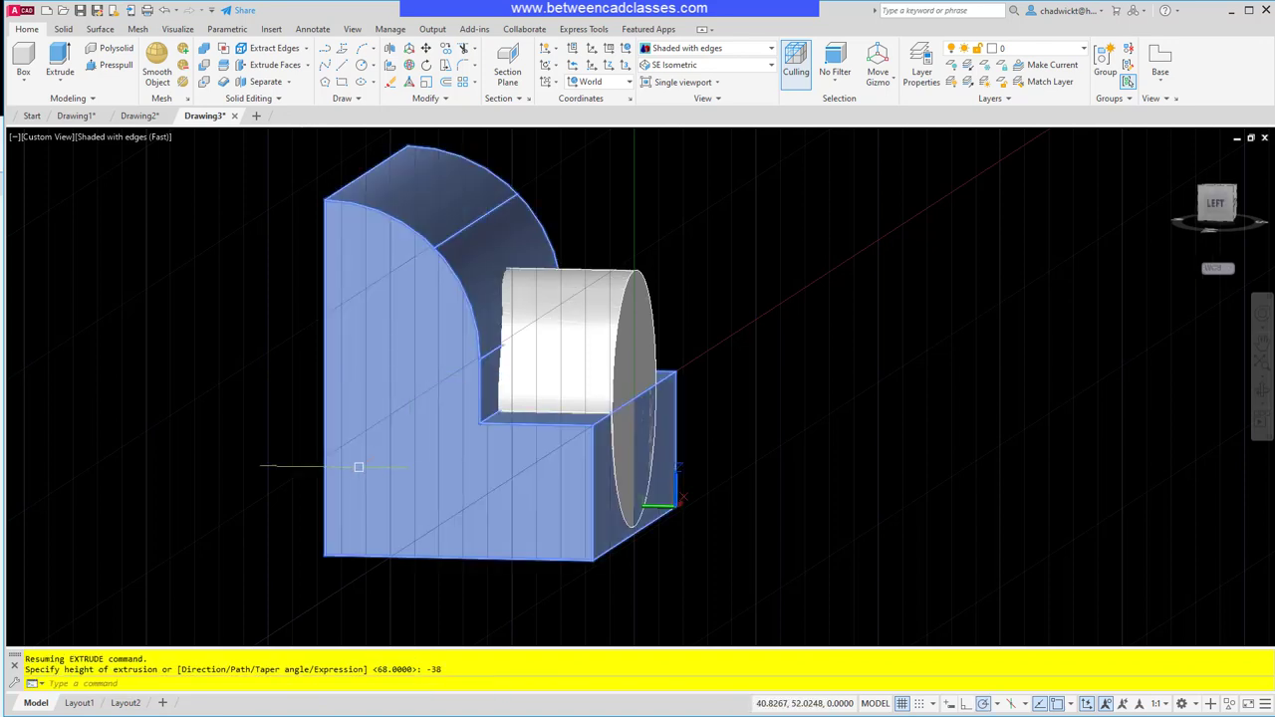
- Union the extruded cylinder and the stepped block into one solid
mouse_move(228, 475)
middle_mouse_down("shift")
mouse_move(285, 484)
mouse_move(193, 484)
mouse_move(270, 503)
mouse_move(205, 489)
mouse_move(211, 468)
middle_mouse_up("shift")
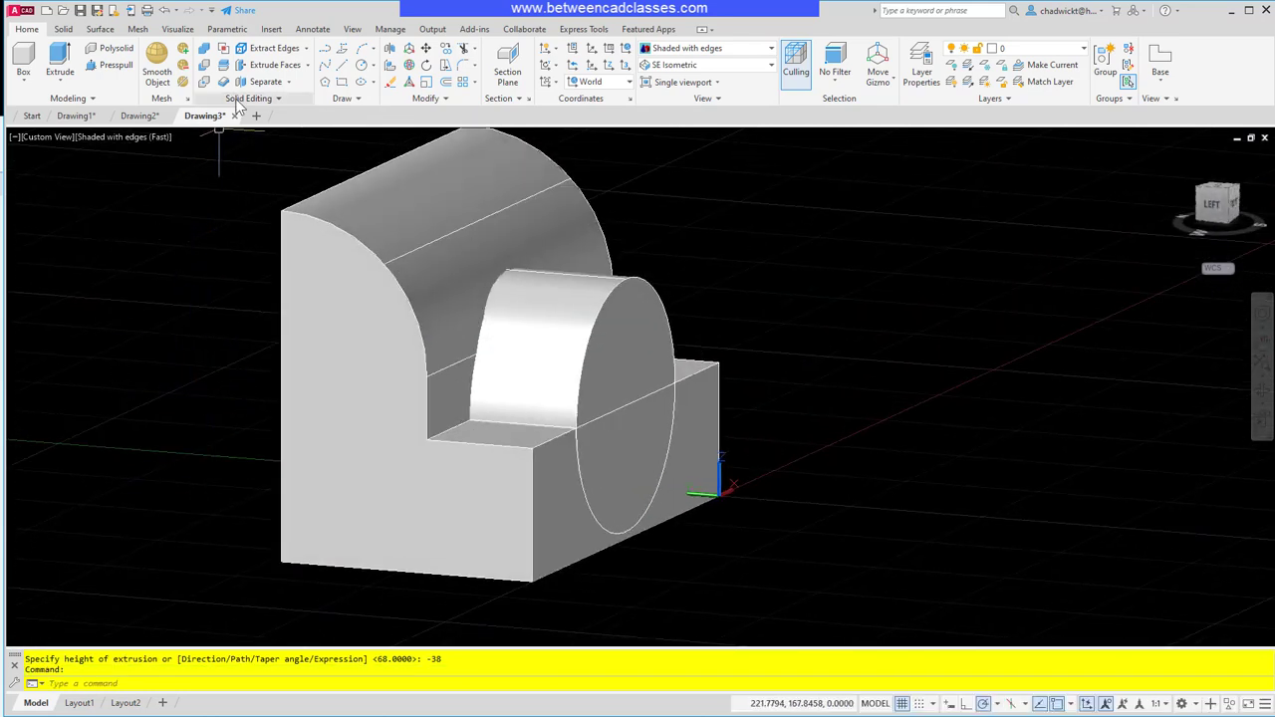
left_click(204, 50)
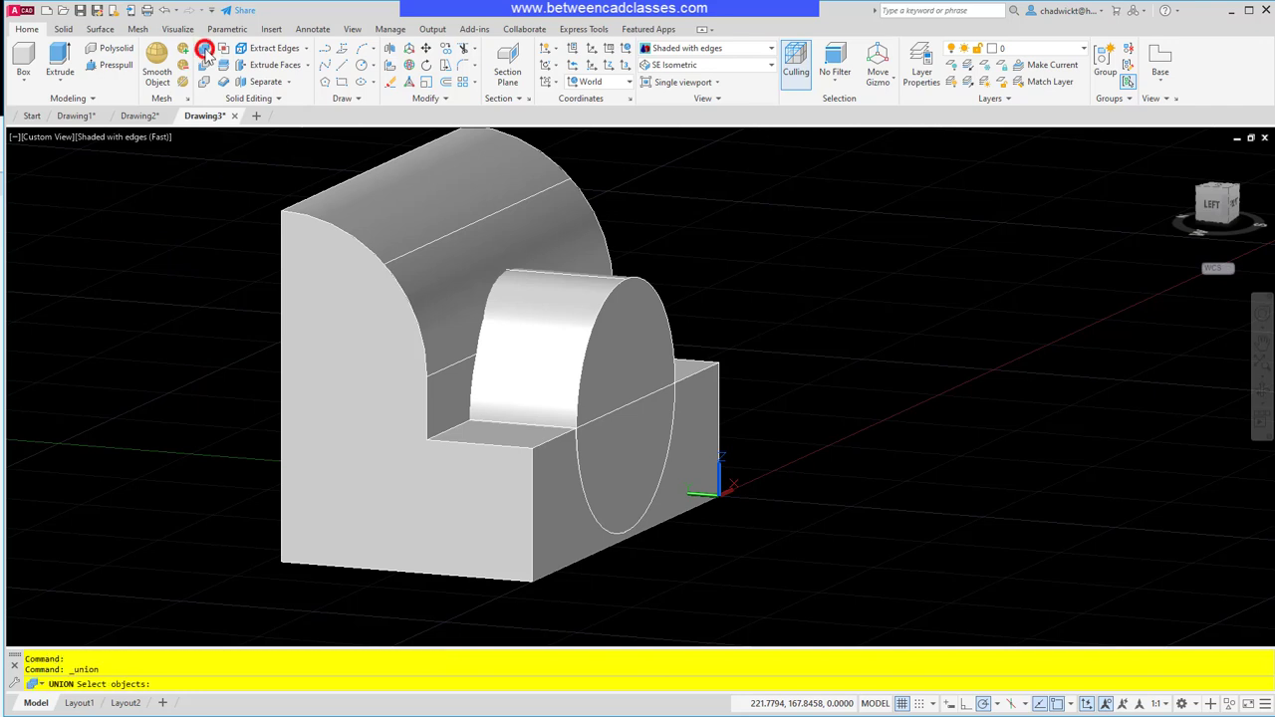
left_click(824, 283)
left_click(220, 430)
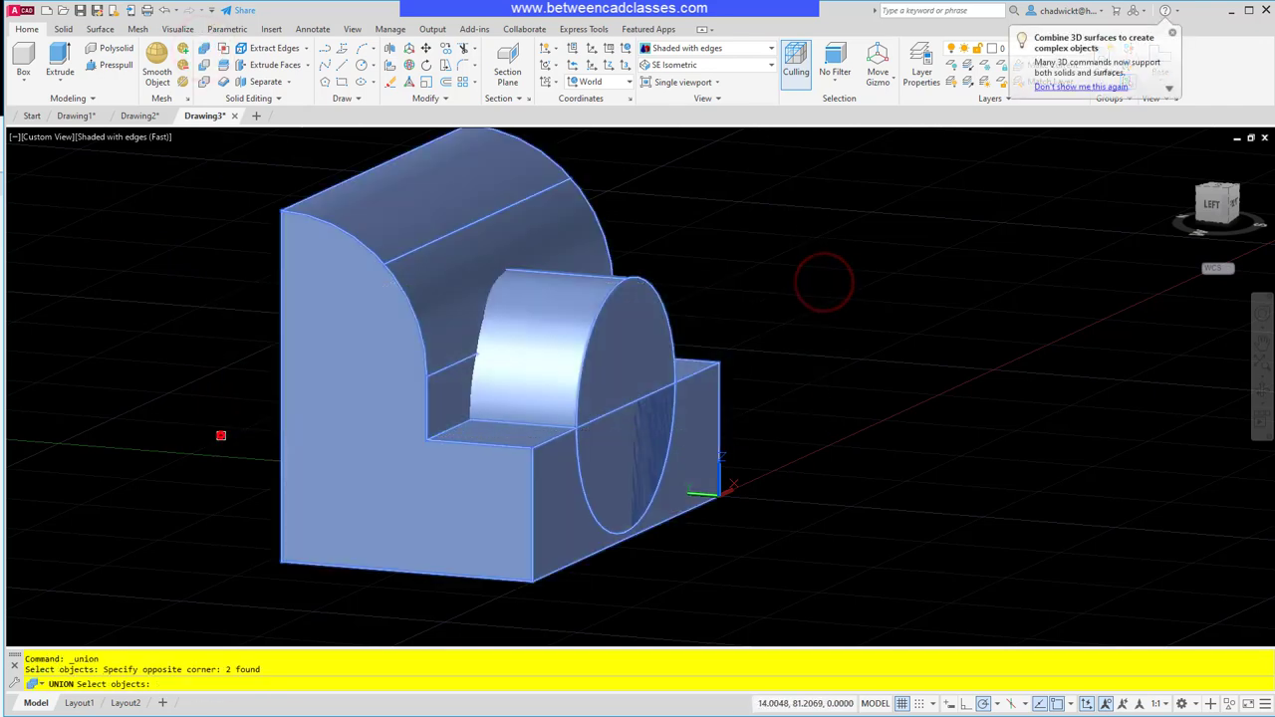
key("Return")
- Draw a circle of radius 7 on the front face, concentric with the rounded boss
middle_click_drag(223, 438, 171, 441, "shift")
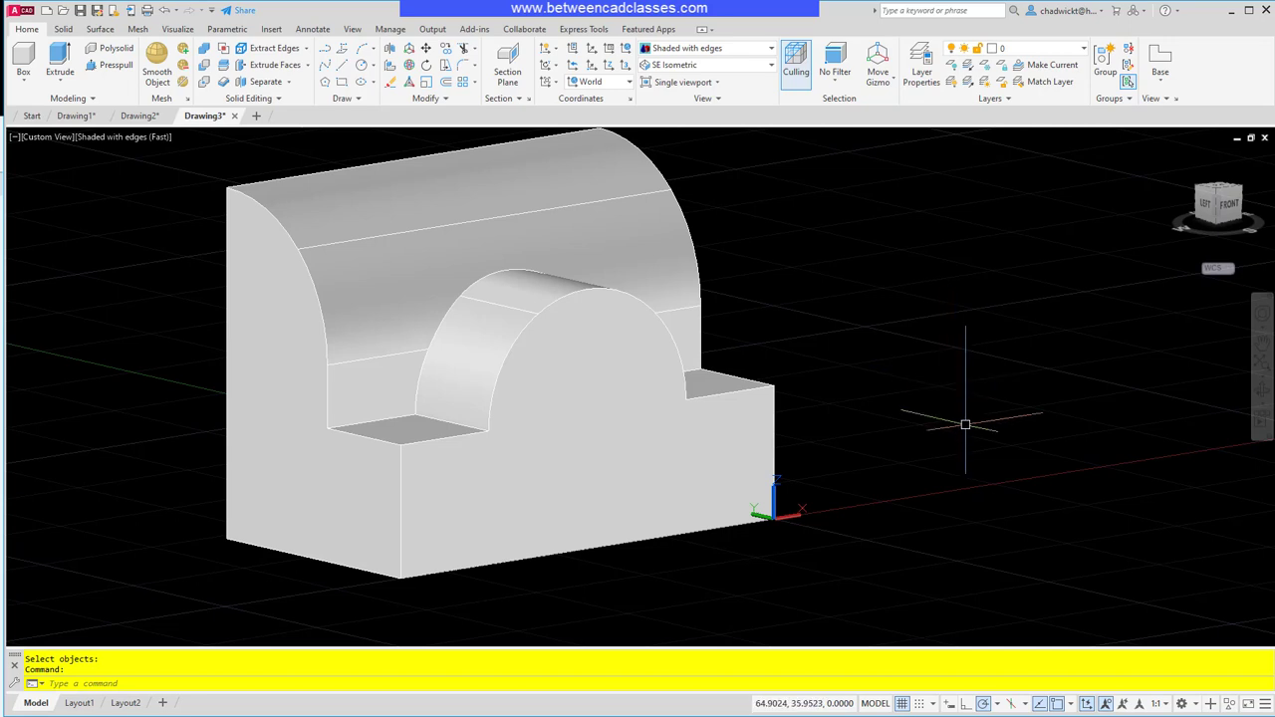
left_click(360, 66)
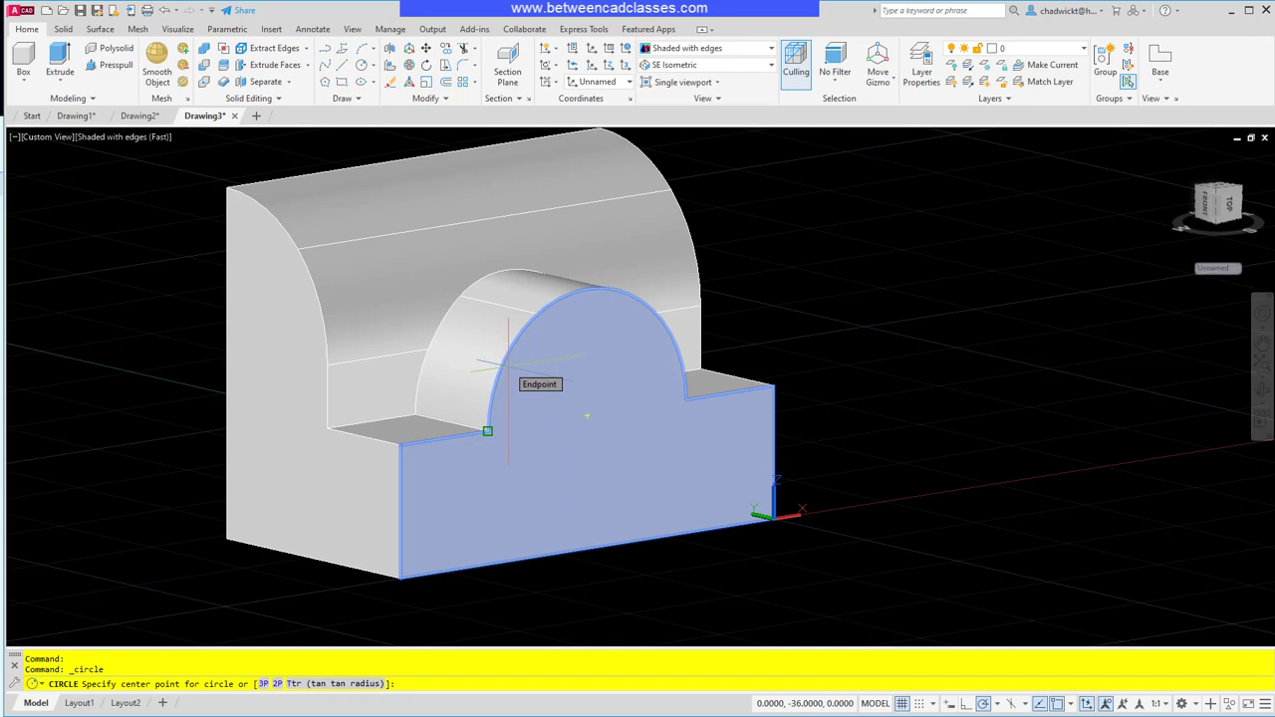
left_click(586, 415)
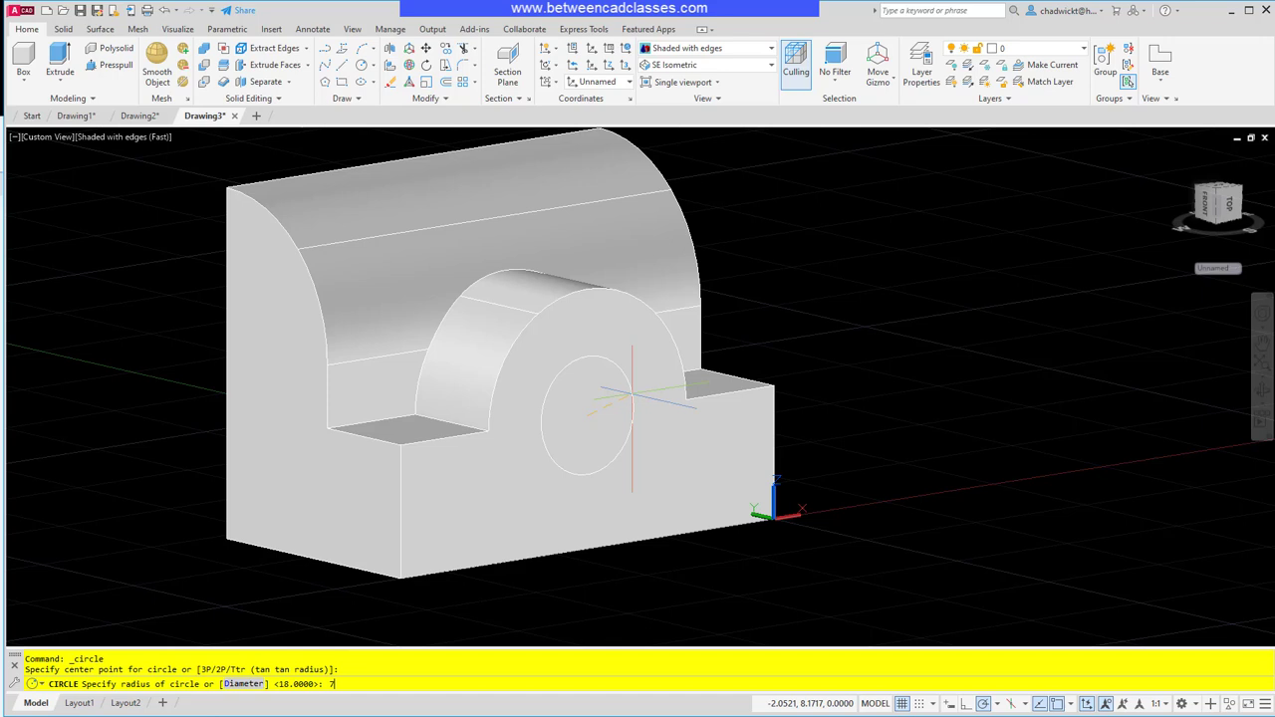
key("Return")
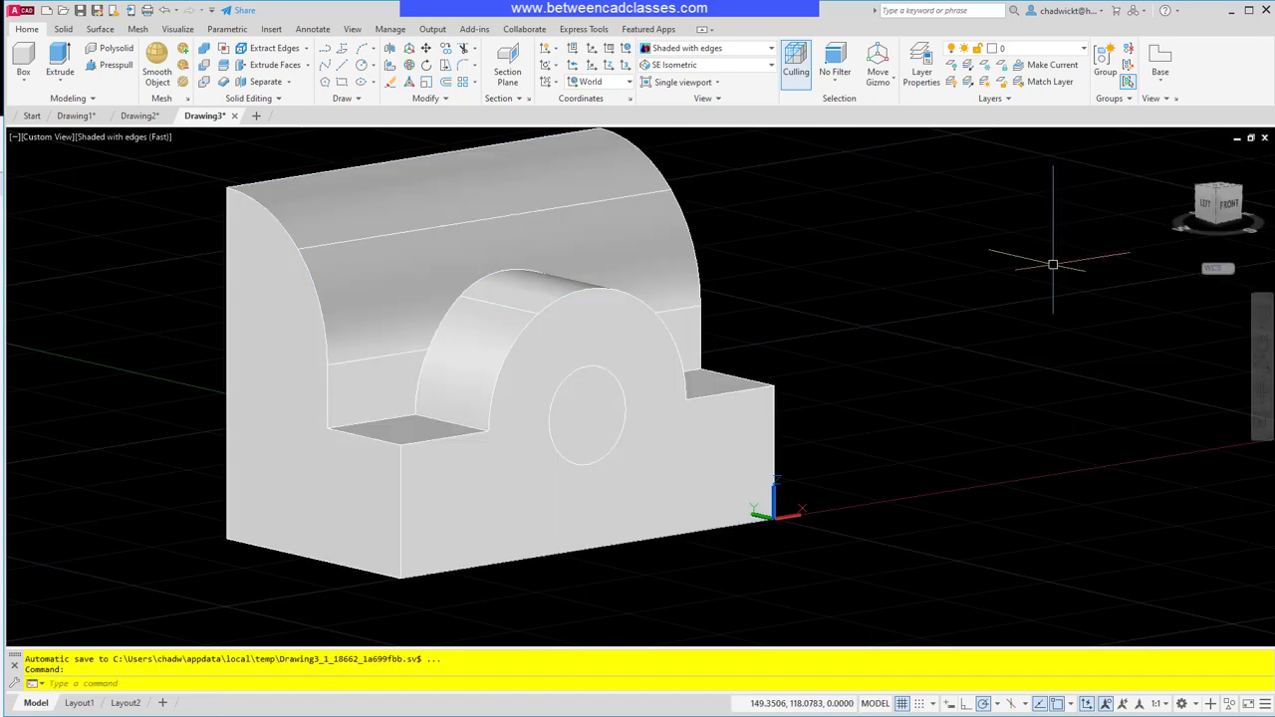
- Extrude the radius 7 circle by -16 into the solid
left_click(59, 60)
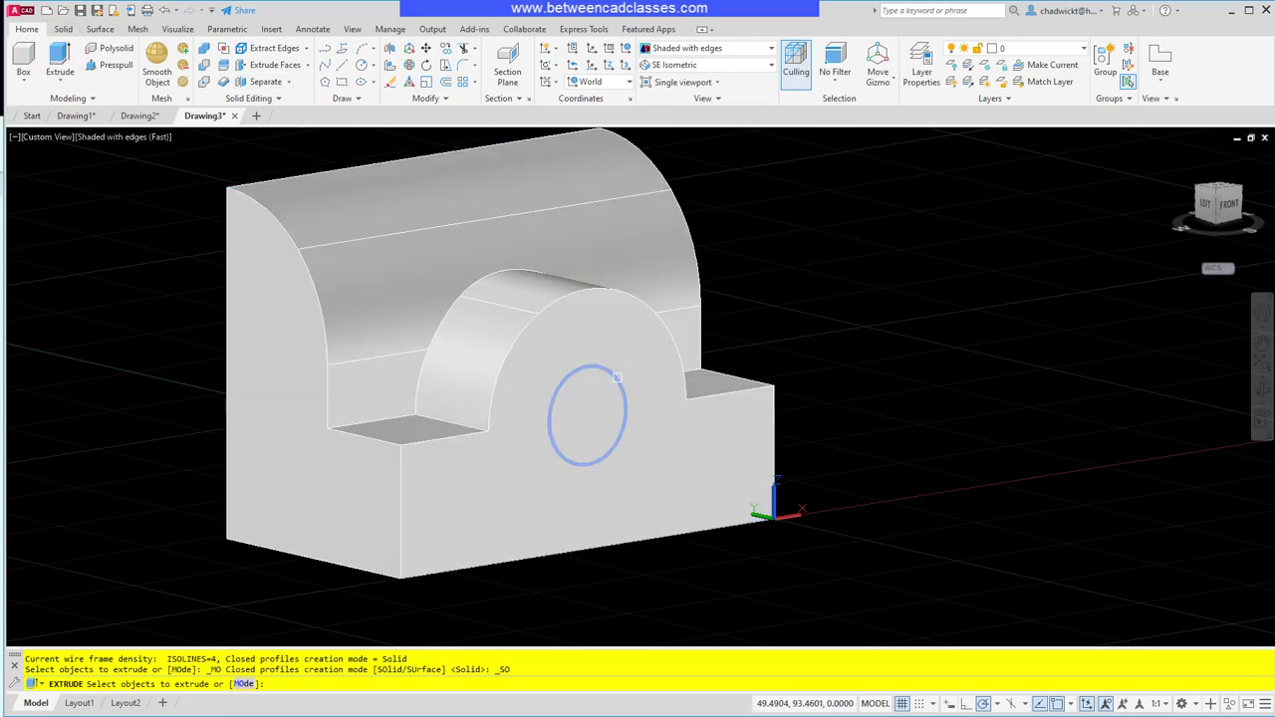
left_click(615, 377)
key("Return")
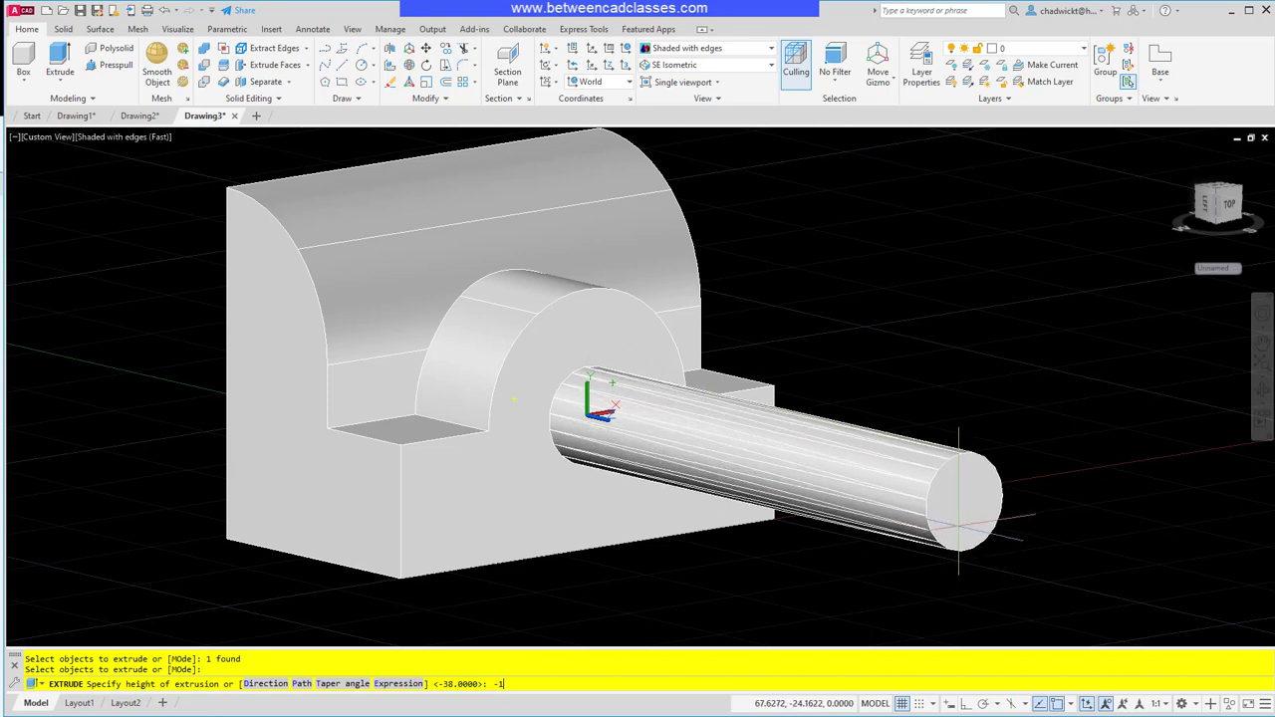
key("Return")
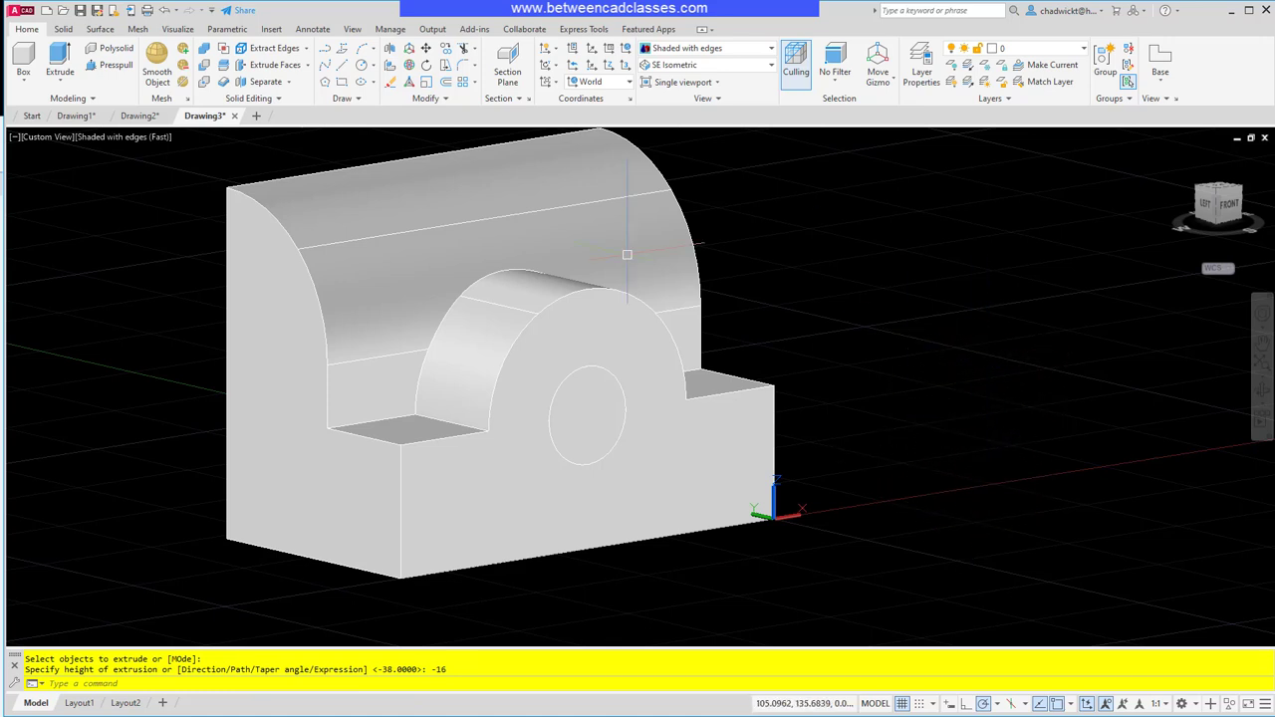
- Subtract the small extruded cylinder from the main solid to cut the hole in the boss
left_click(203, 66)
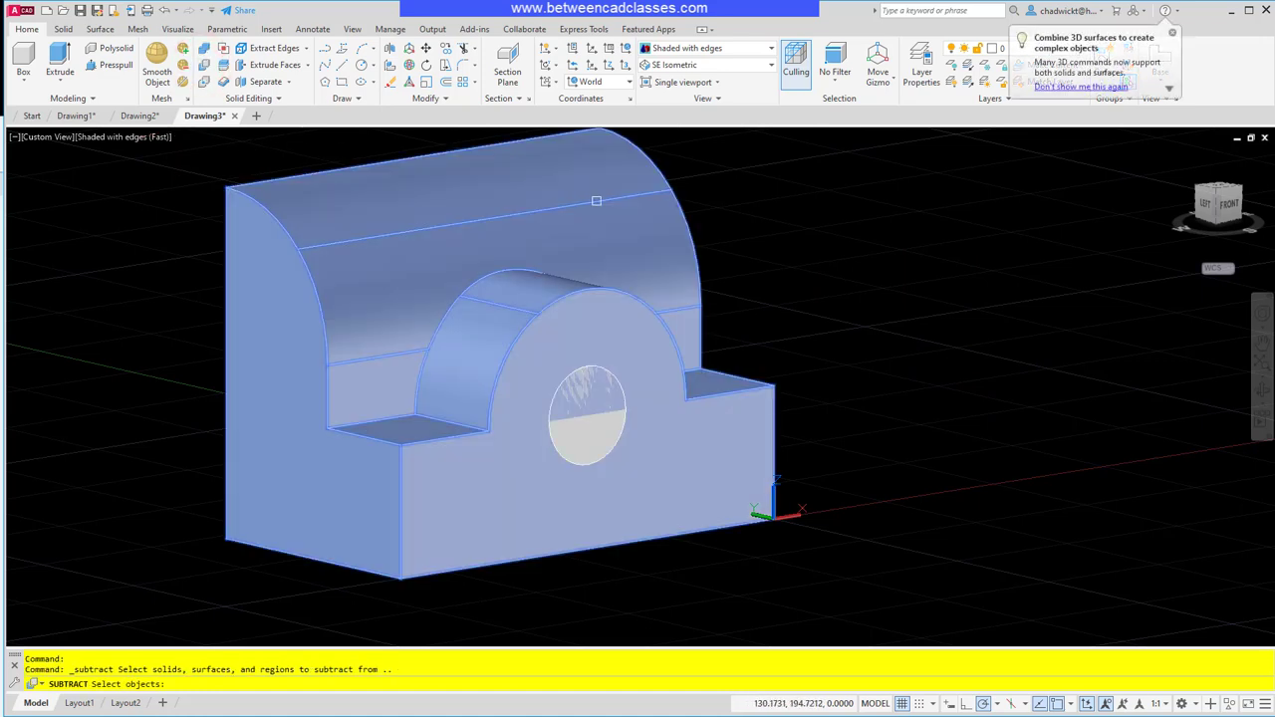
left_click(596, 200)
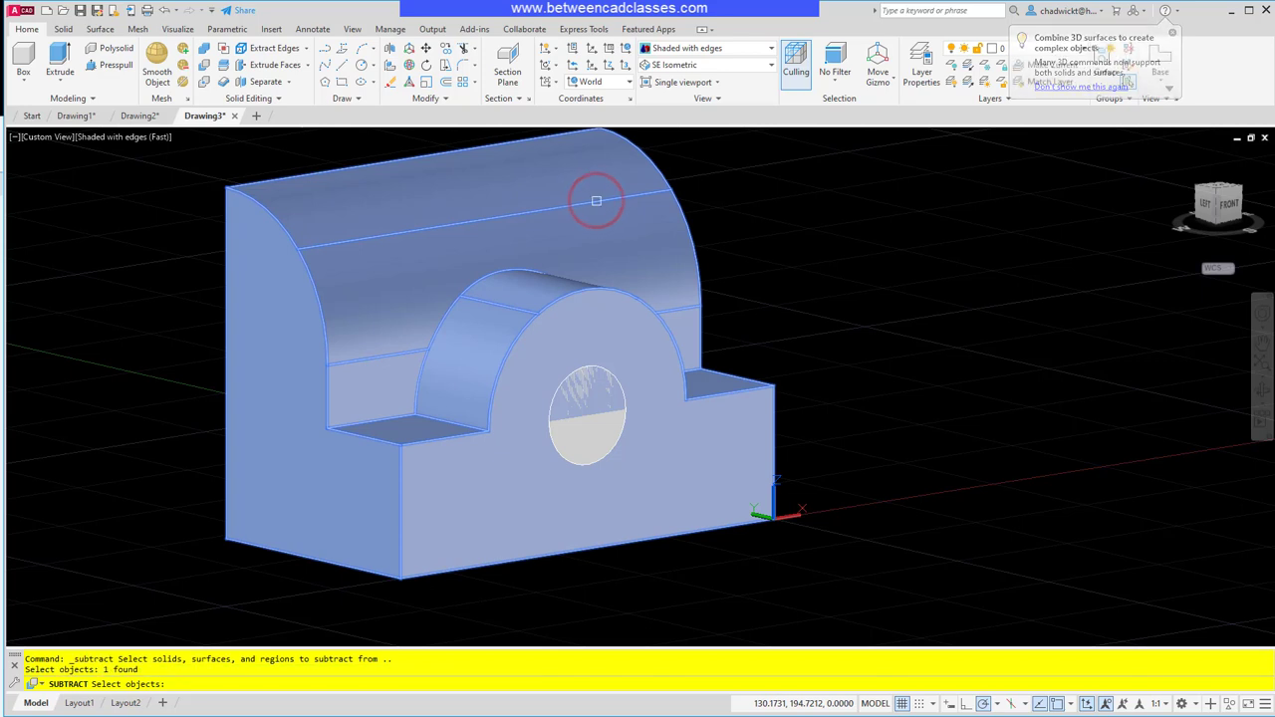
key("Return")
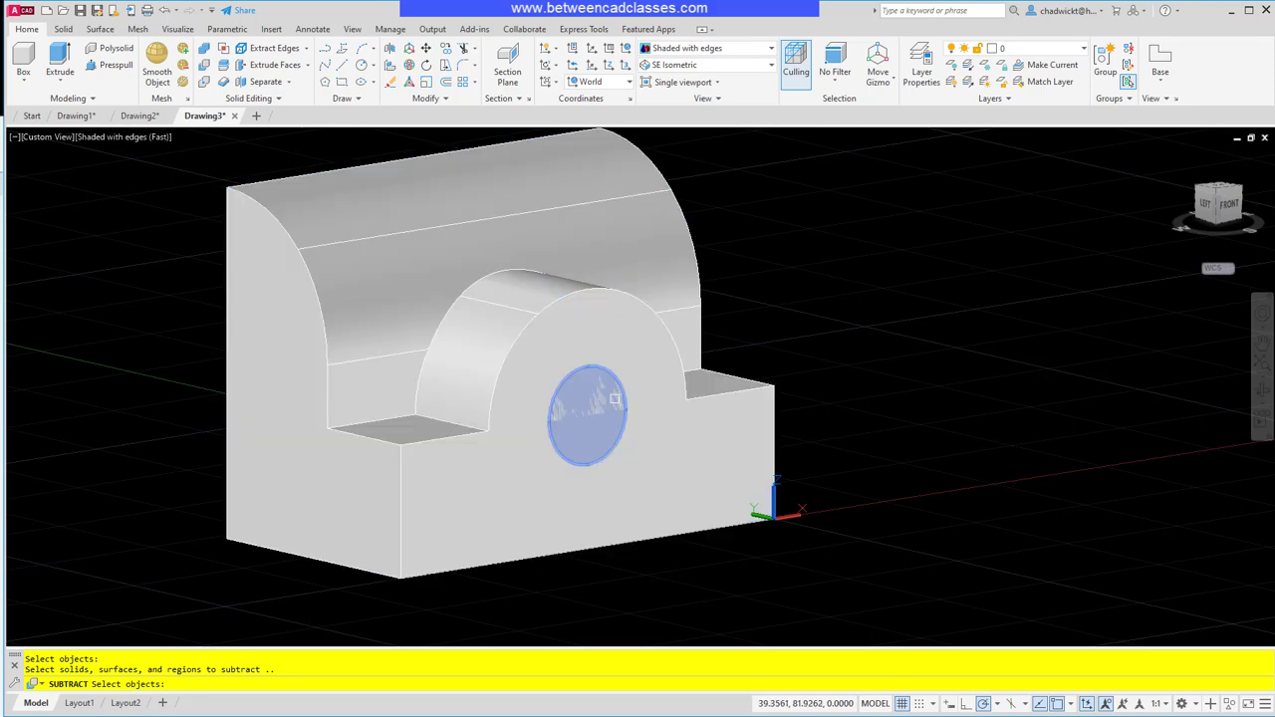
left_click(614, 400)
key("Return")
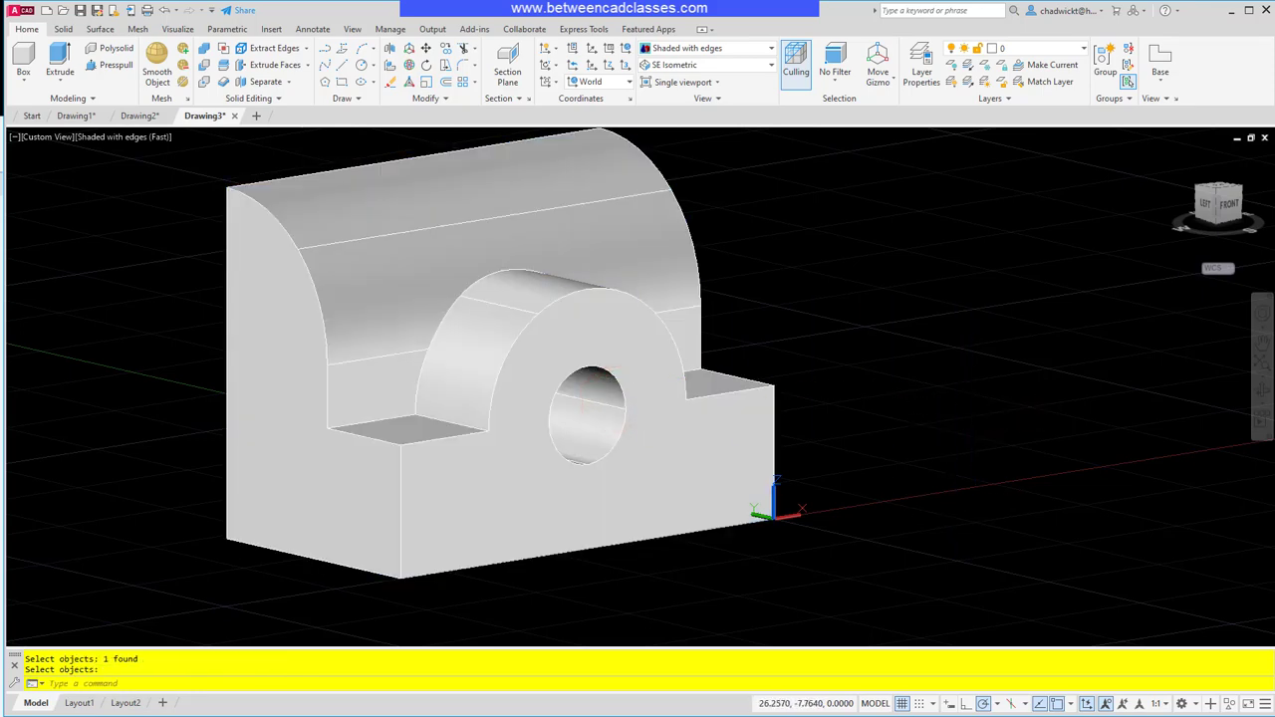
- Draw a closed polyline rectangle 24 wide and 12 deep below the front face, starting 22 along its bottom edge from the left corner
mouse_move(911, 510)
middle_mouse_down("shift")
mouse_move(894, 492)
mouse_move(918, 512)
middle_mouse_up("shift")
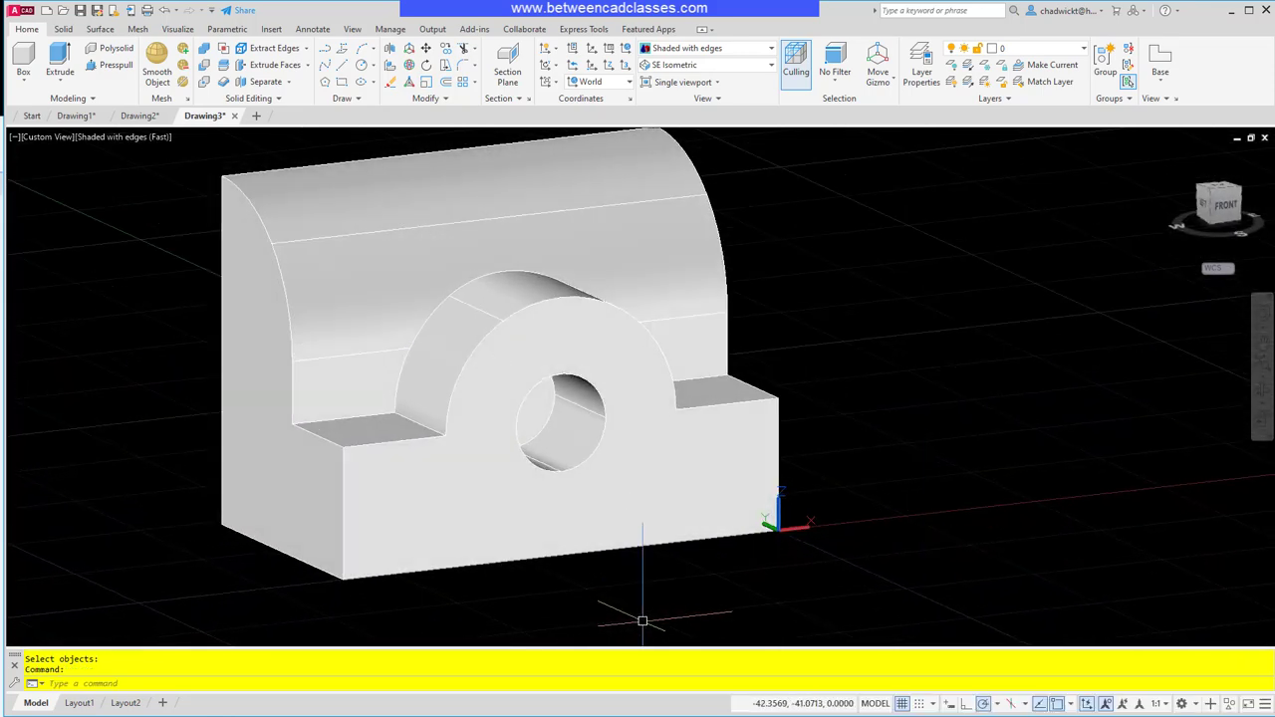
middle_click_drag(697, 610, 708, 551)
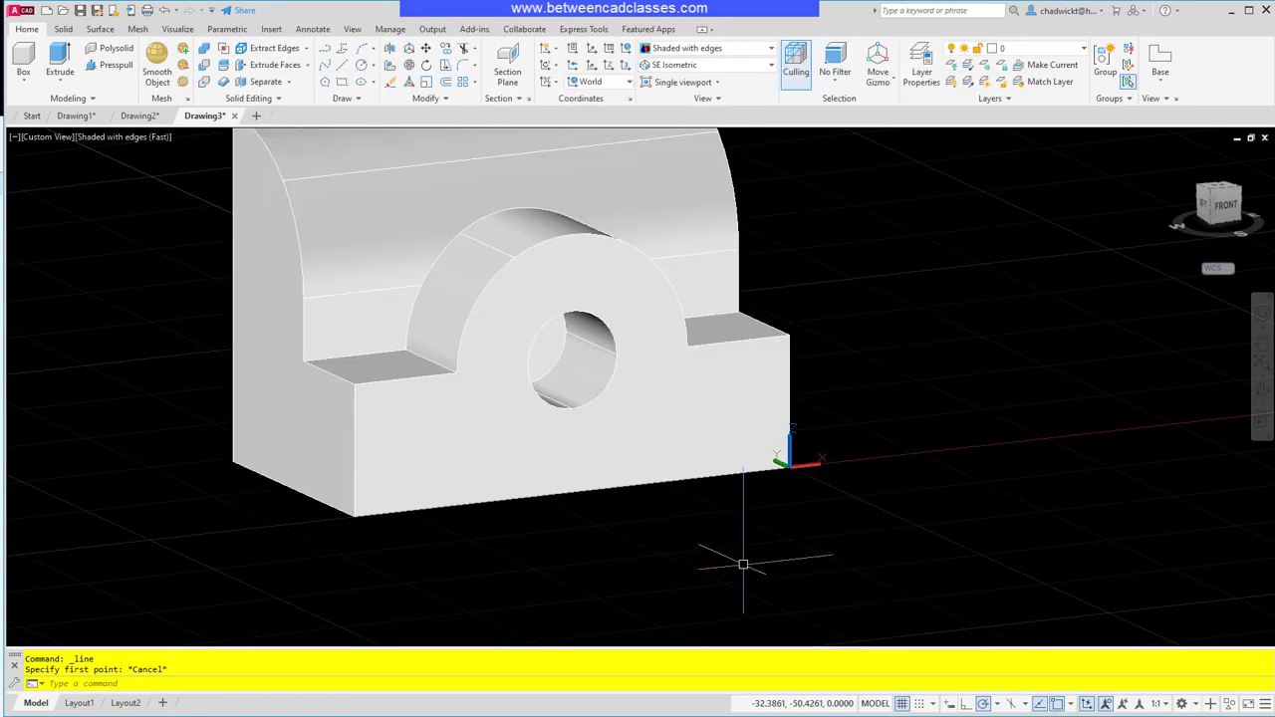
left_click(326, 47)
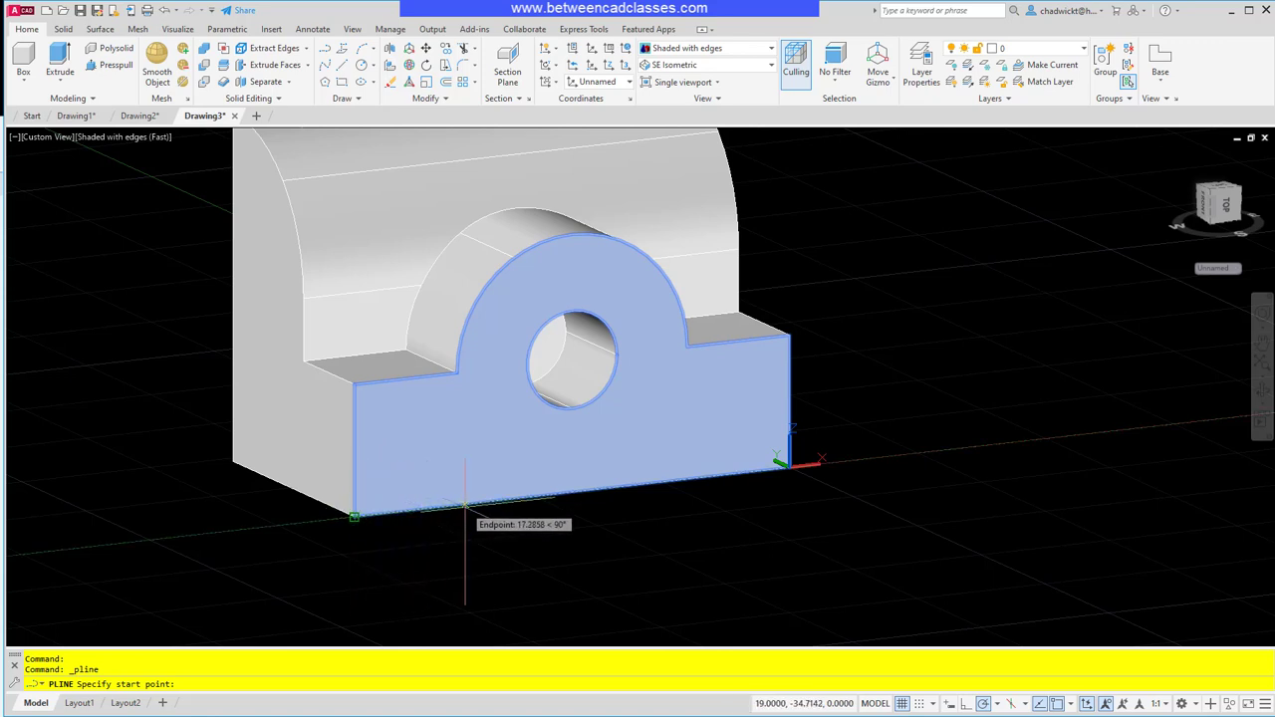
type("22")
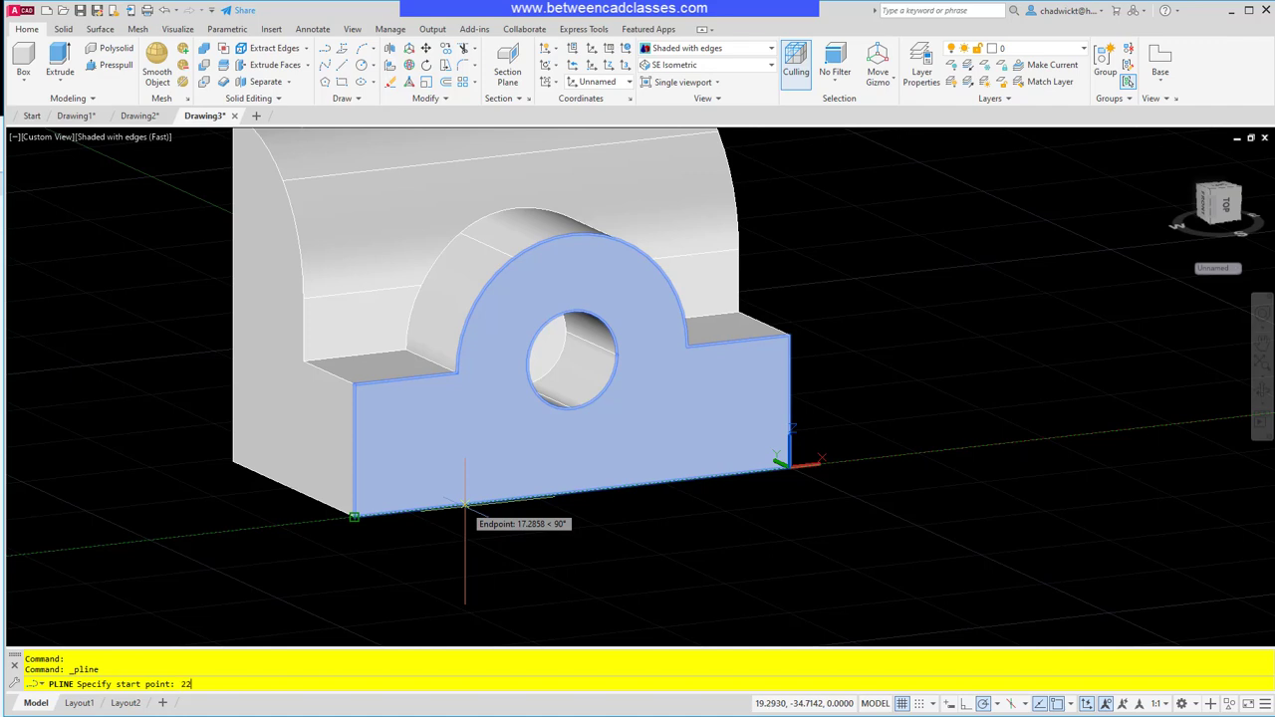
key("Return")
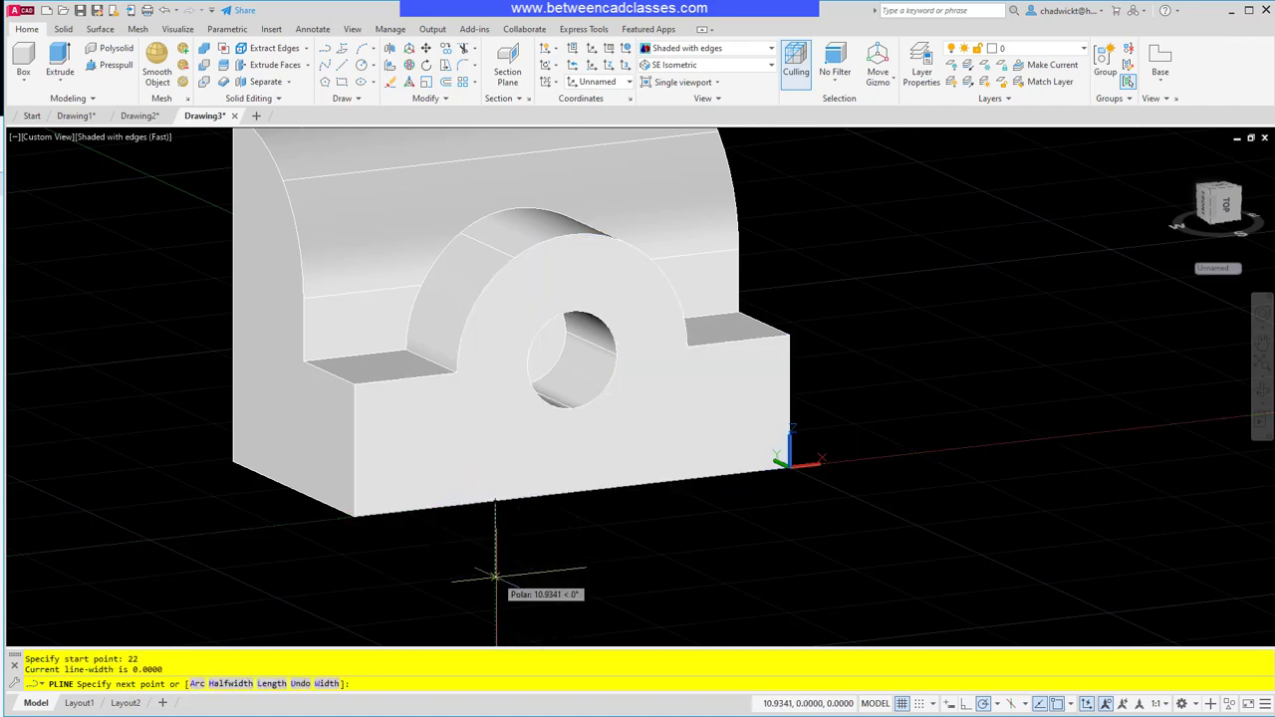
type("12")
key("Return")
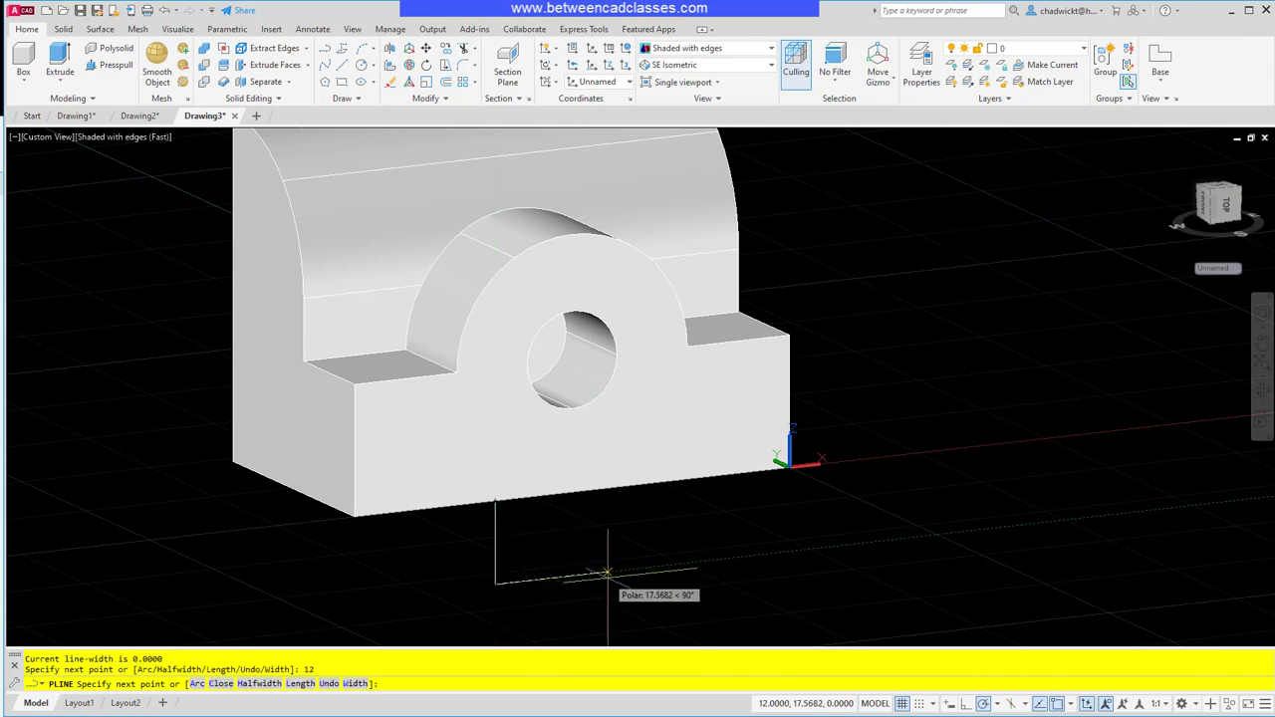
type("24")
key("Return")
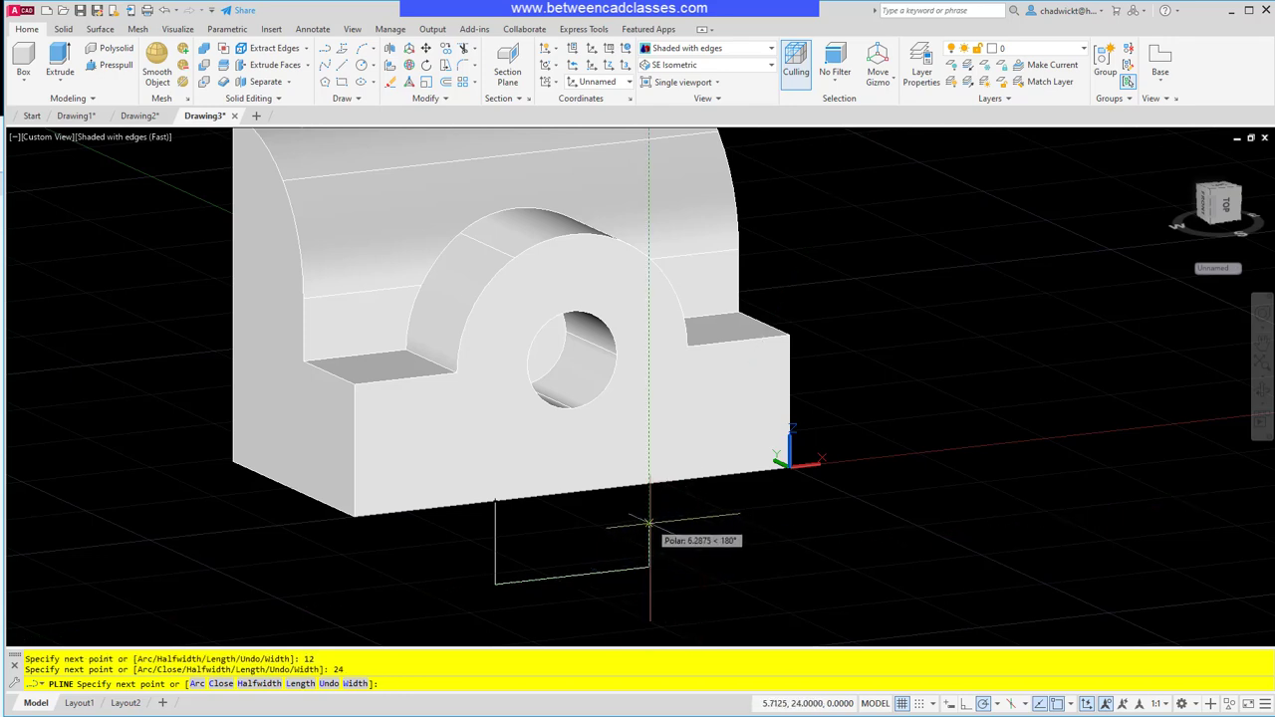
type("12")
key("Return")
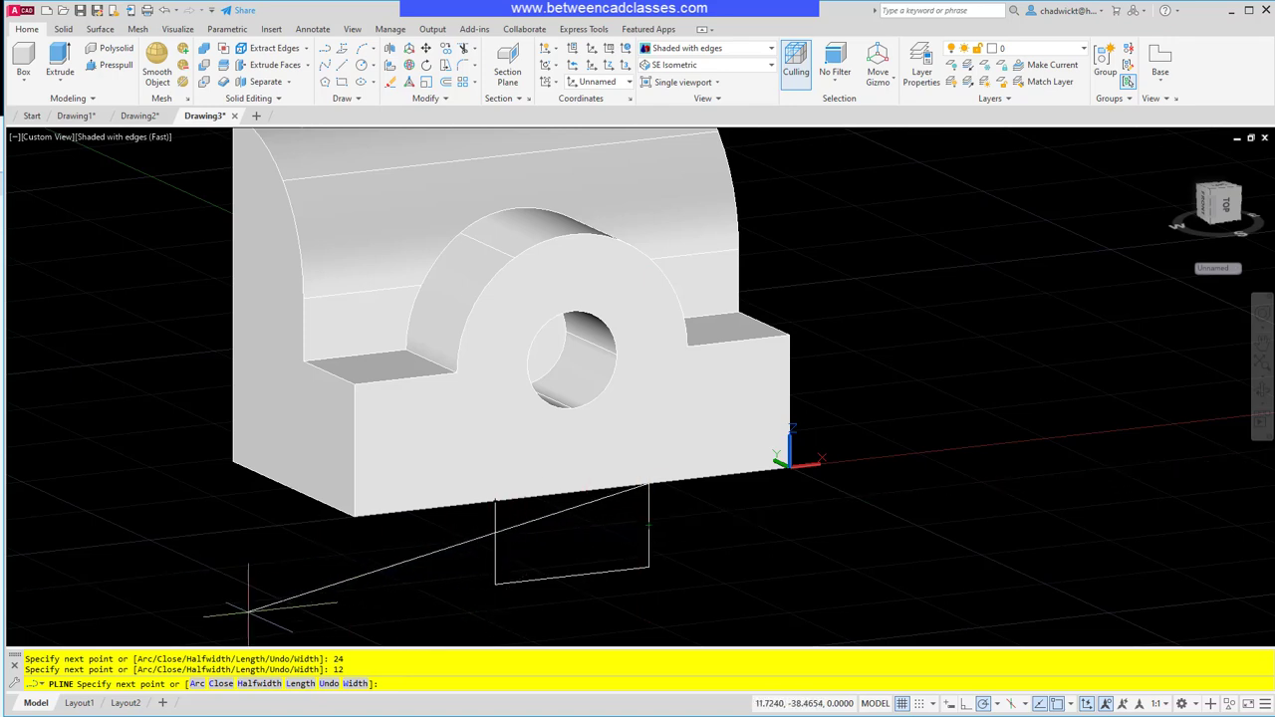
left_click(222, 684)
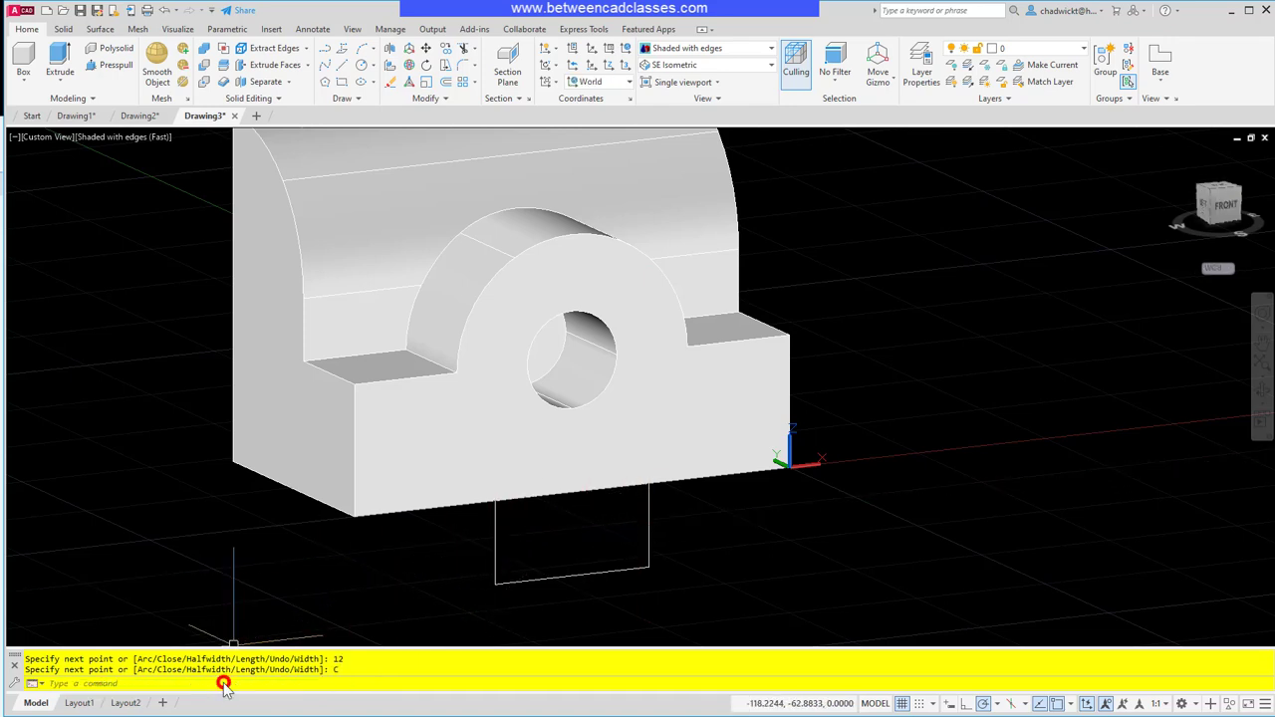
left_click(630, 569)
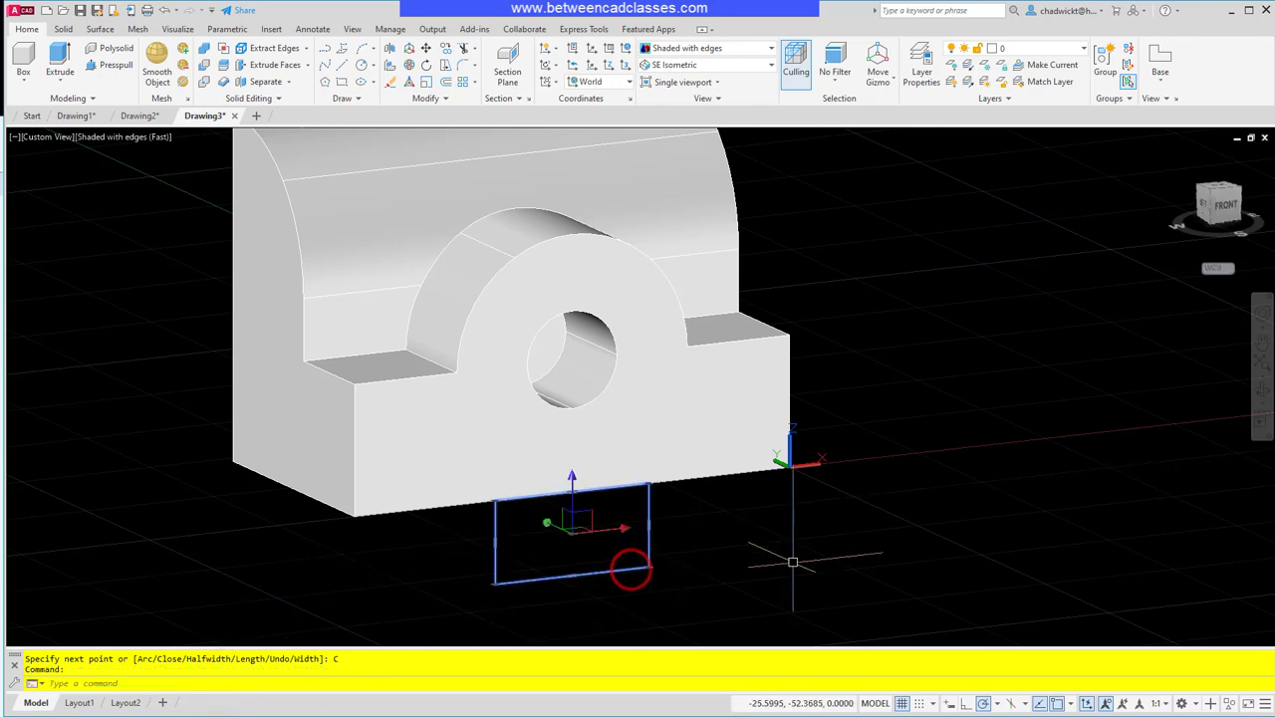
key("Escape")
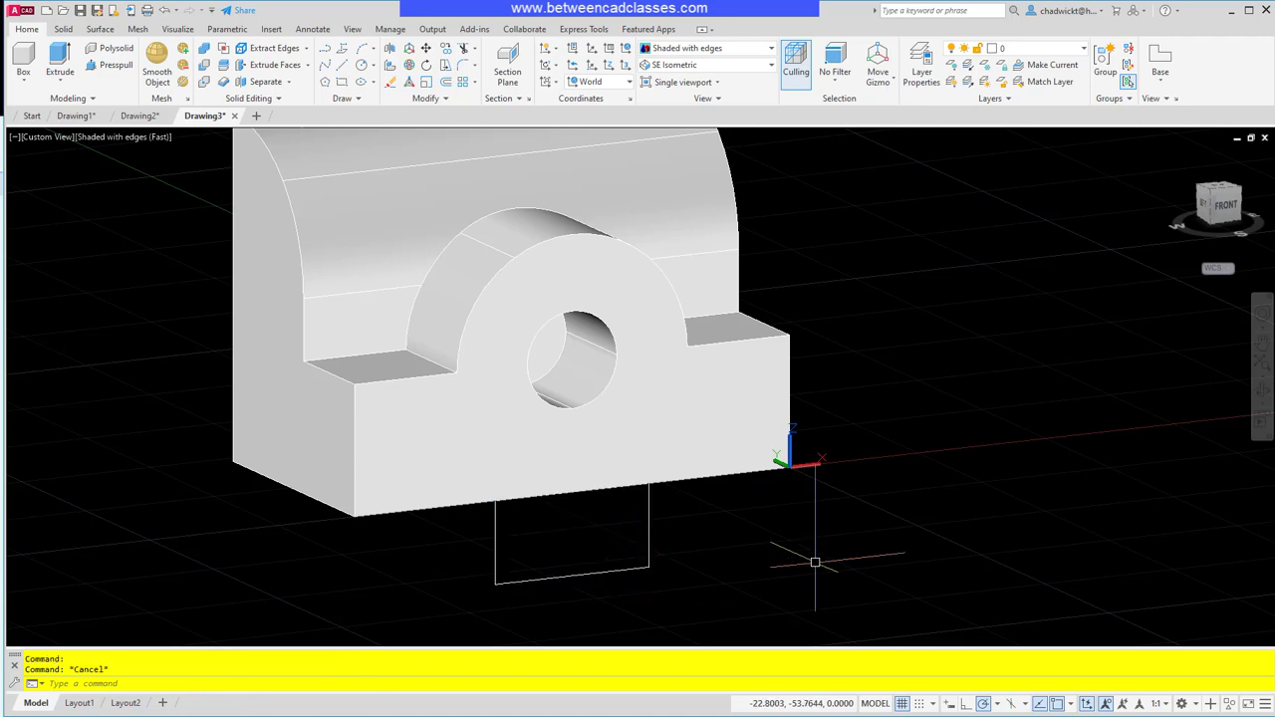
- Extrude the rectangle below the front face by -95 to form a long bar under the block
left_click(50, 50)
left_click(613, 570)
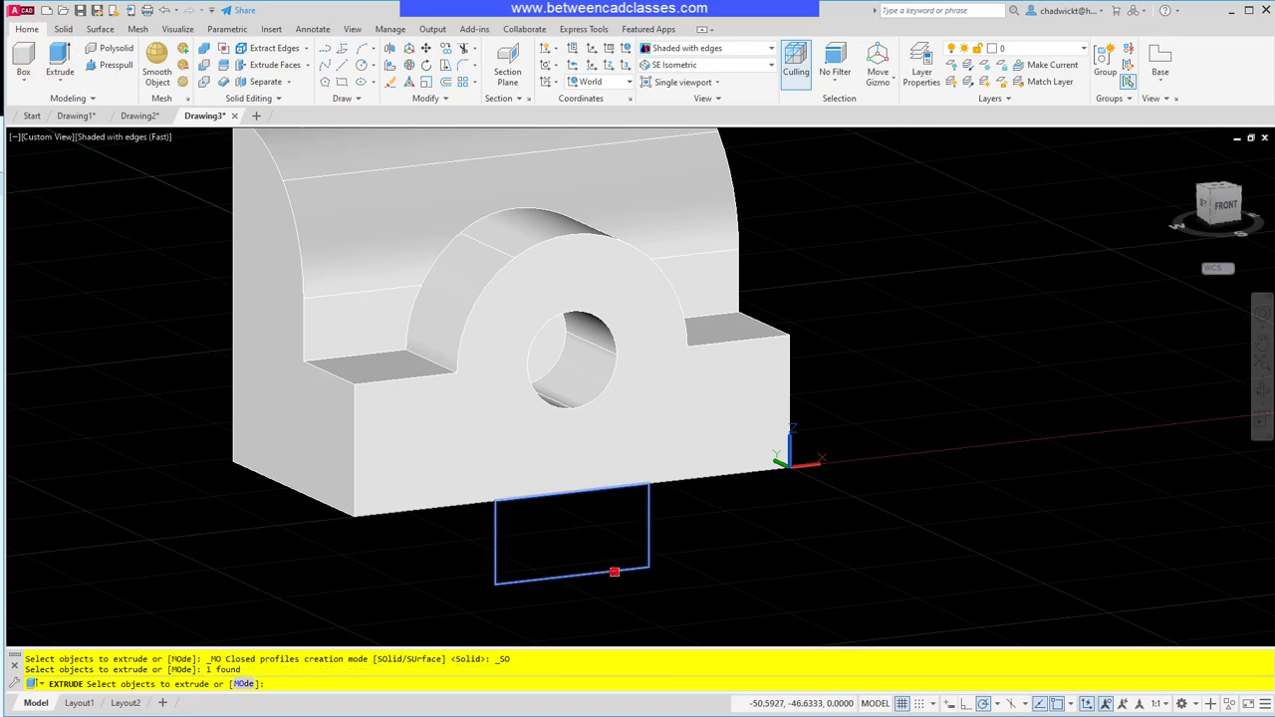
key("Return")
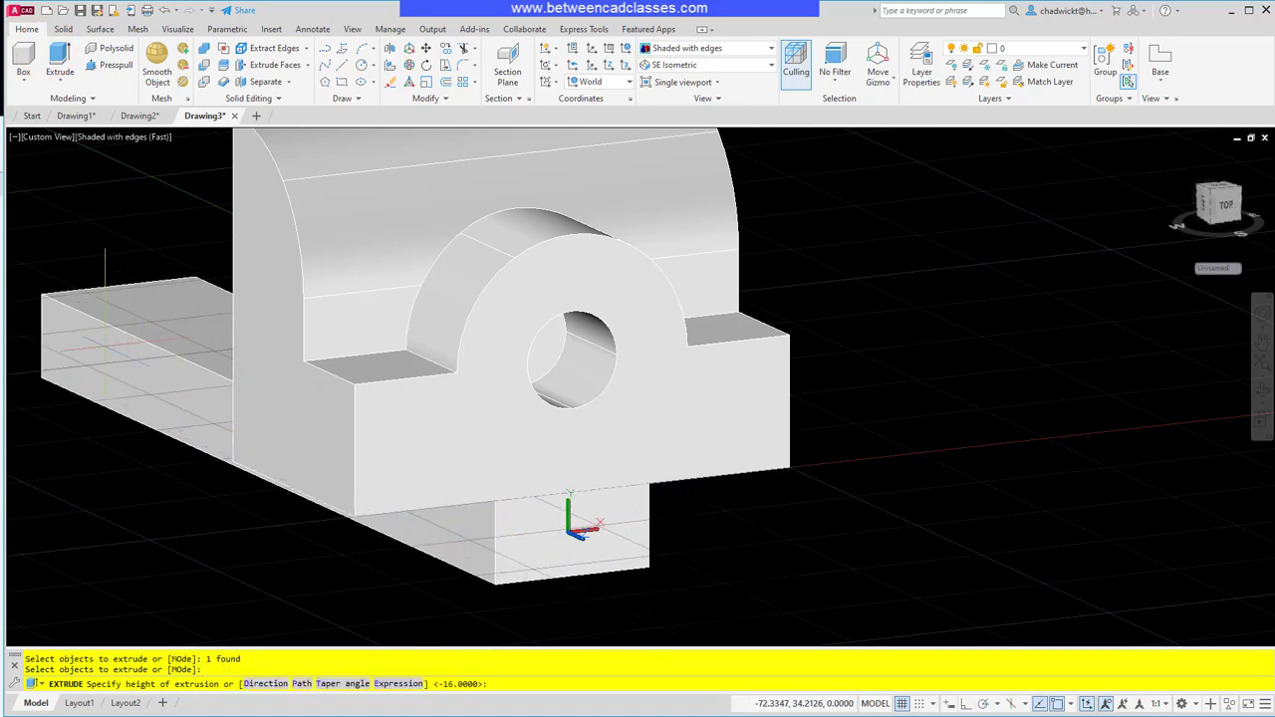
type("-")
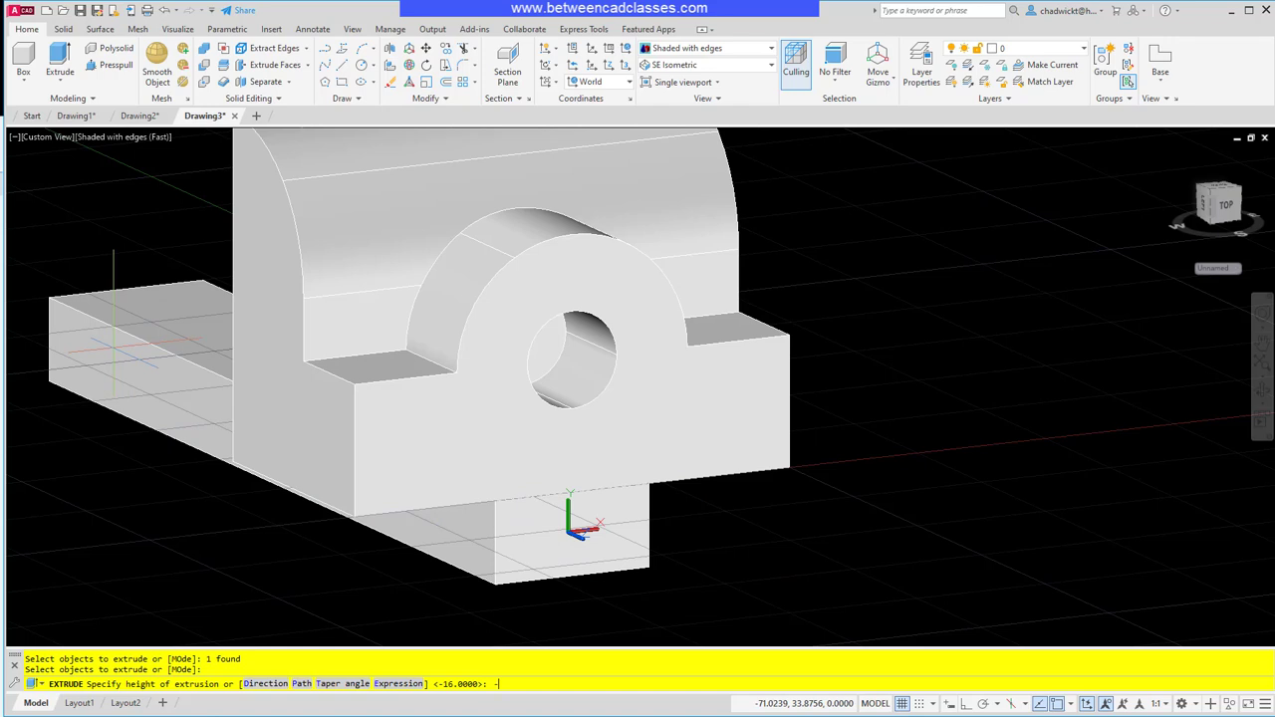
type("95")
key("Return")
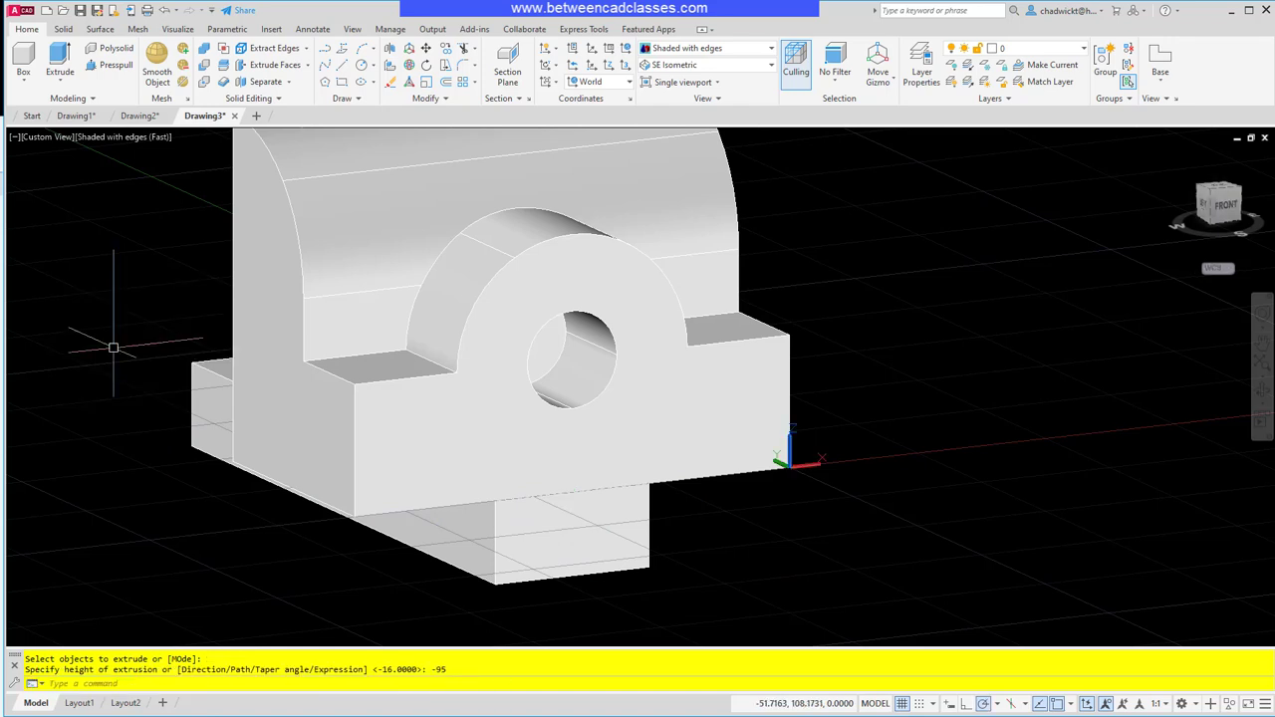
- Union the extruded bar with the main block into one solid
scroll(802, 576, "down", 2)
middle_click_drag(797, 578, 675, 569, "shift")
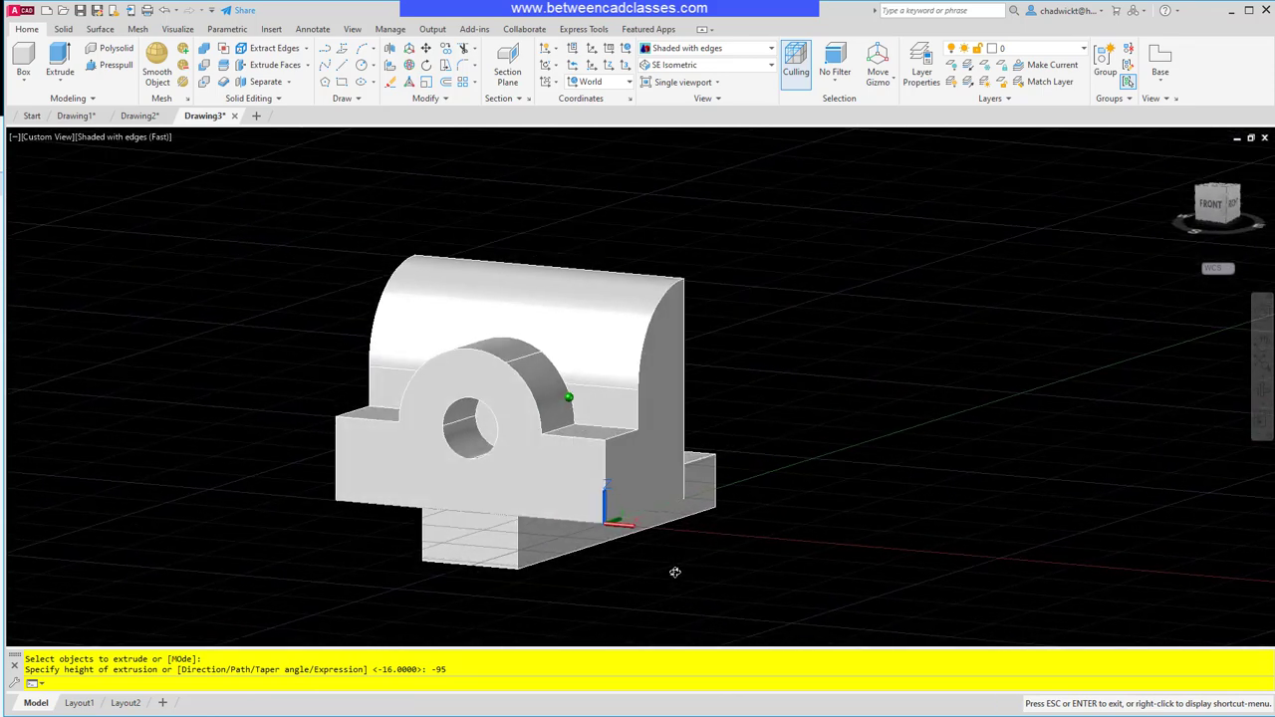
key("Escape")
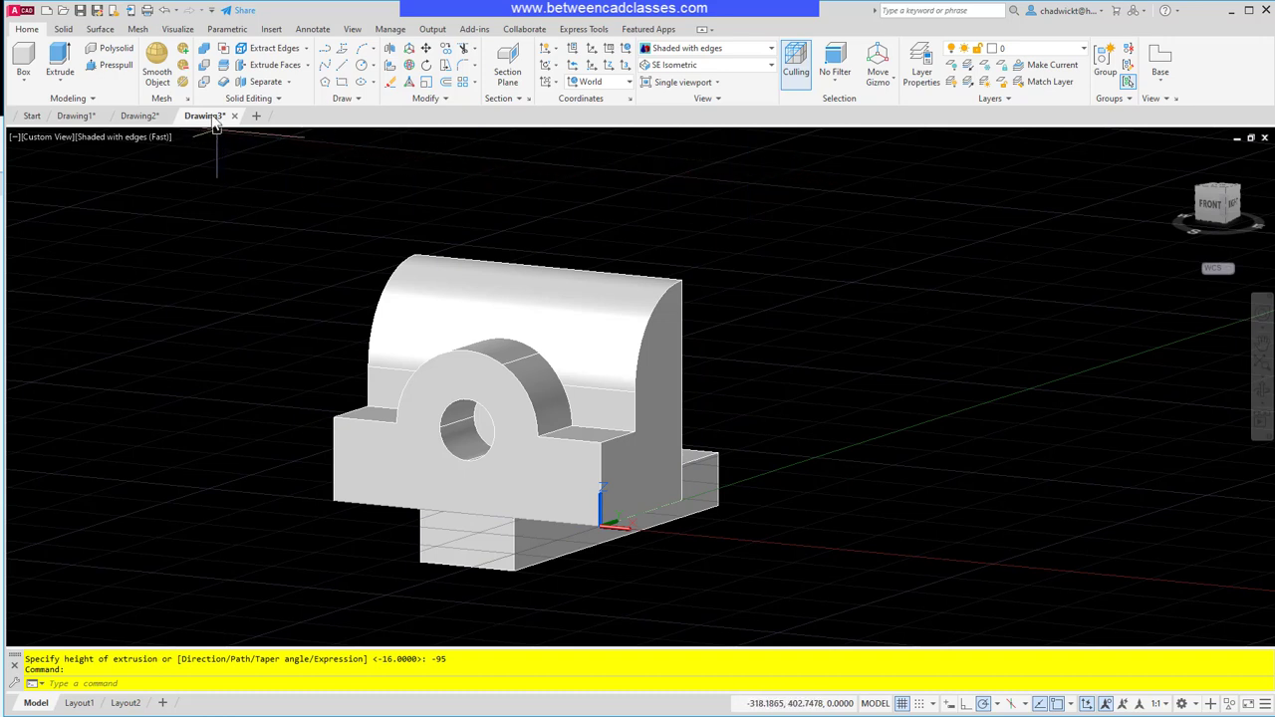
left_click(205, 56)
left_click(859, 207)
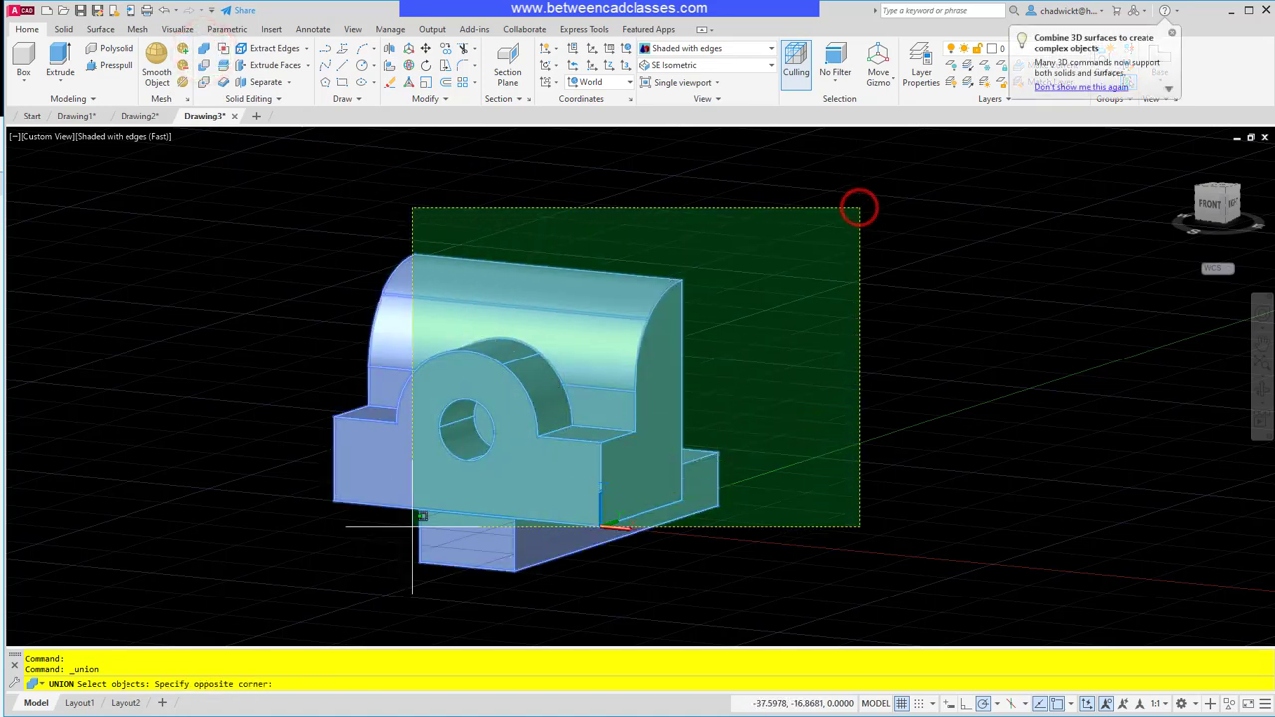
left_click(372, 556)
key("Return")
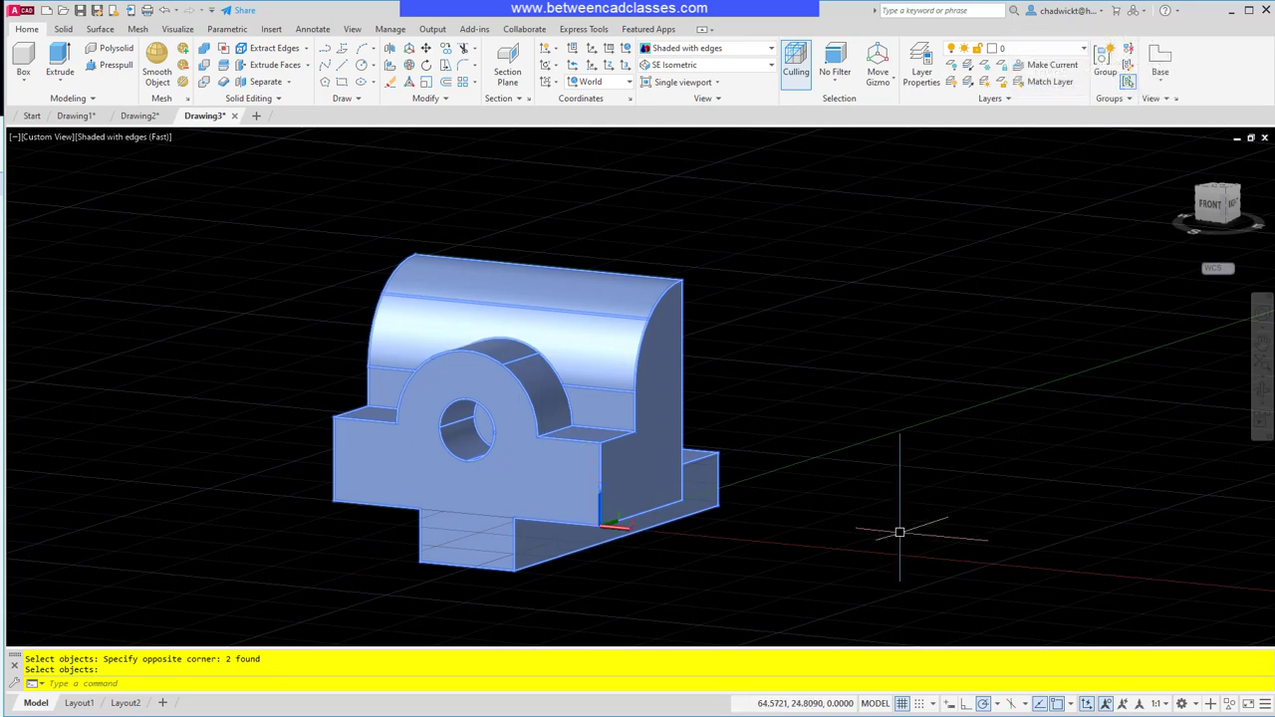
- Chamfer the top edge at the bar's rear end, with a base surface distance of 6 on the top face and 12 on the other surface
middle_click_drag(883, 547, 716, 550, "shift")
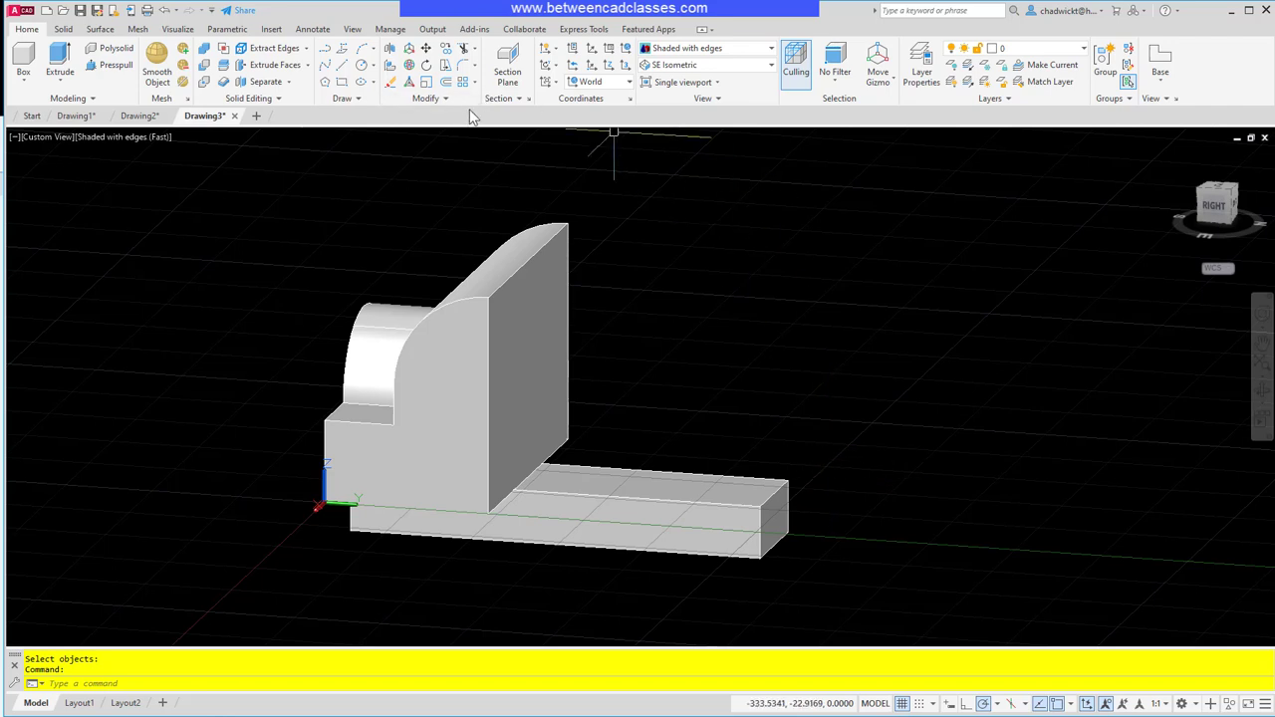
left_click(62, 29)
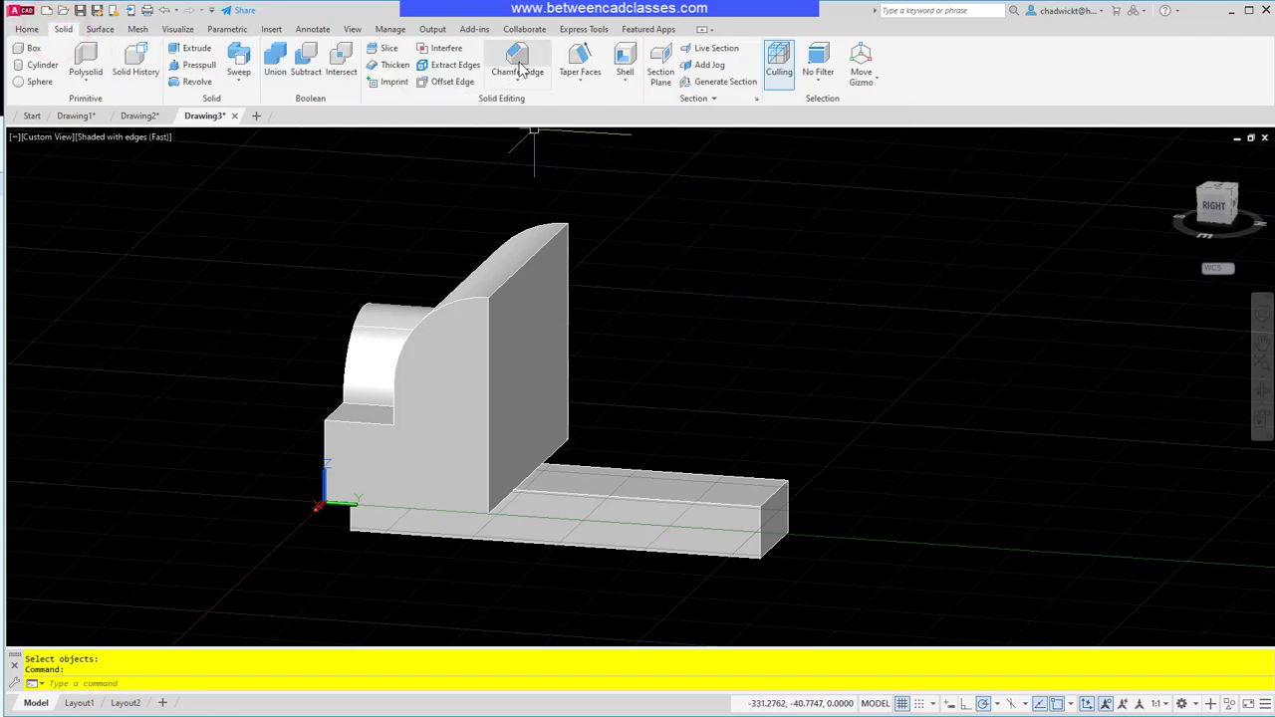
left_click(27, 29)
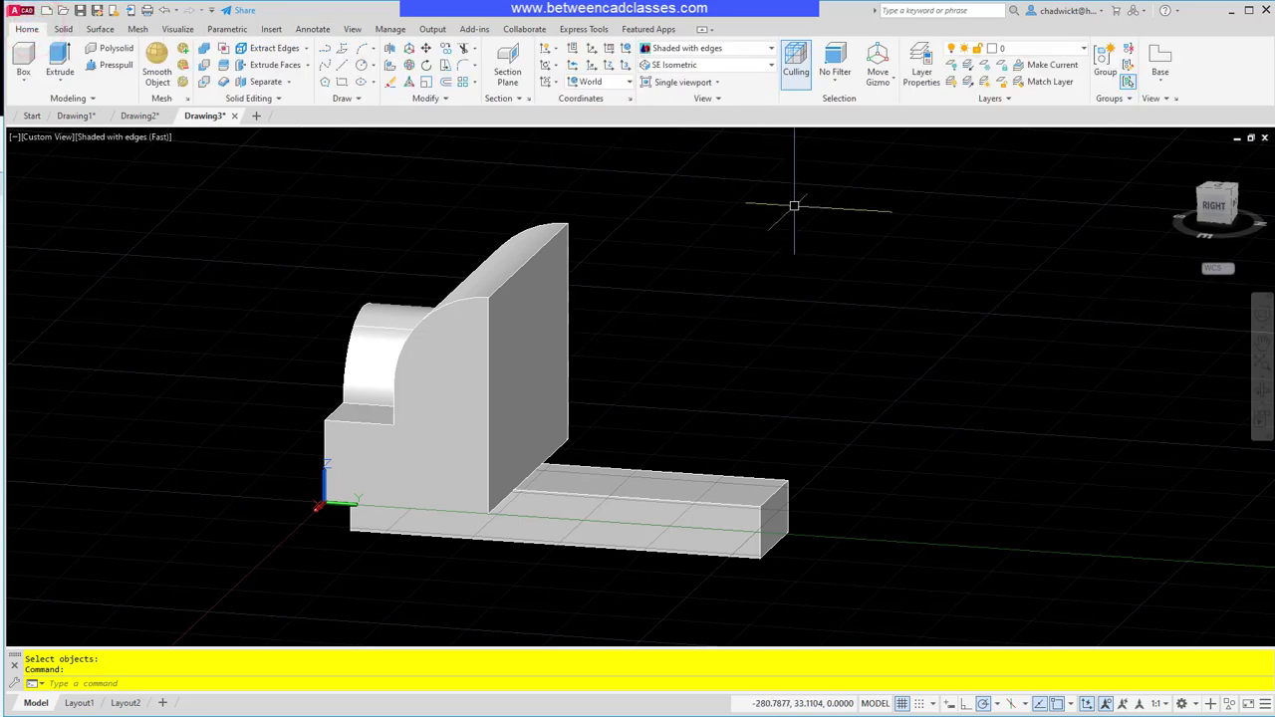
left_click(475, 66)
left_click(518, 106)
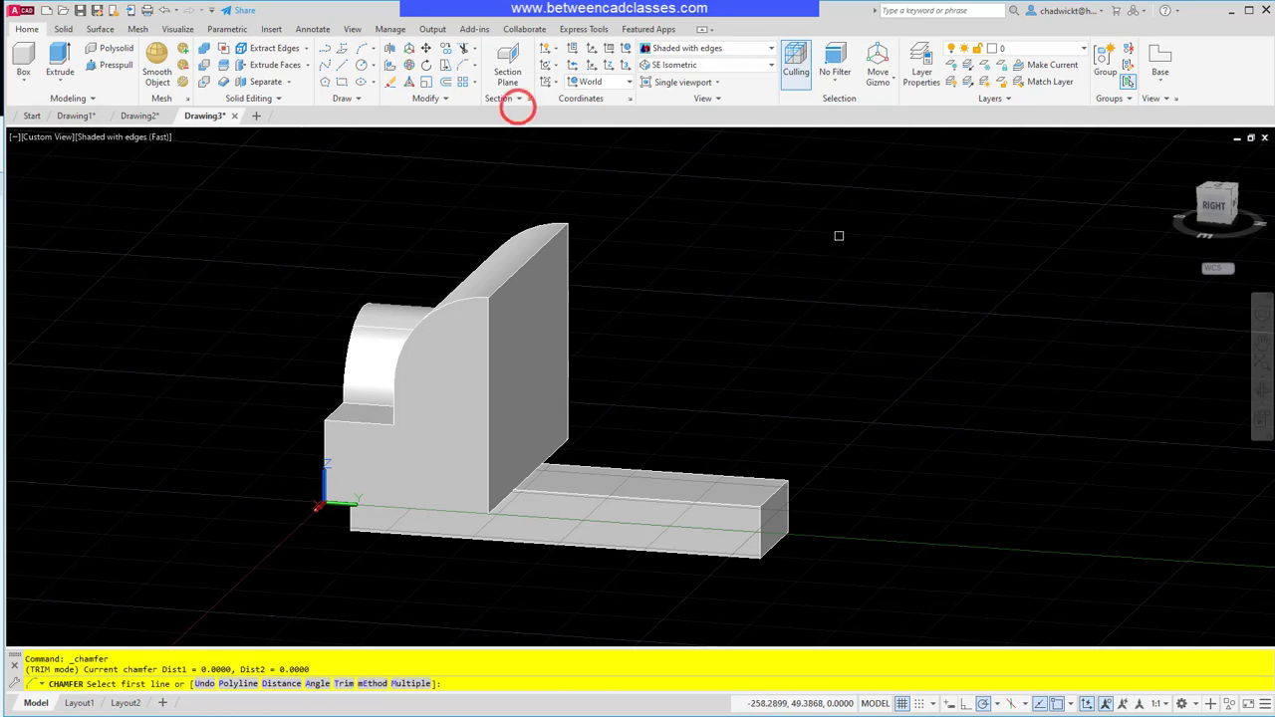
left_click(768, 498)
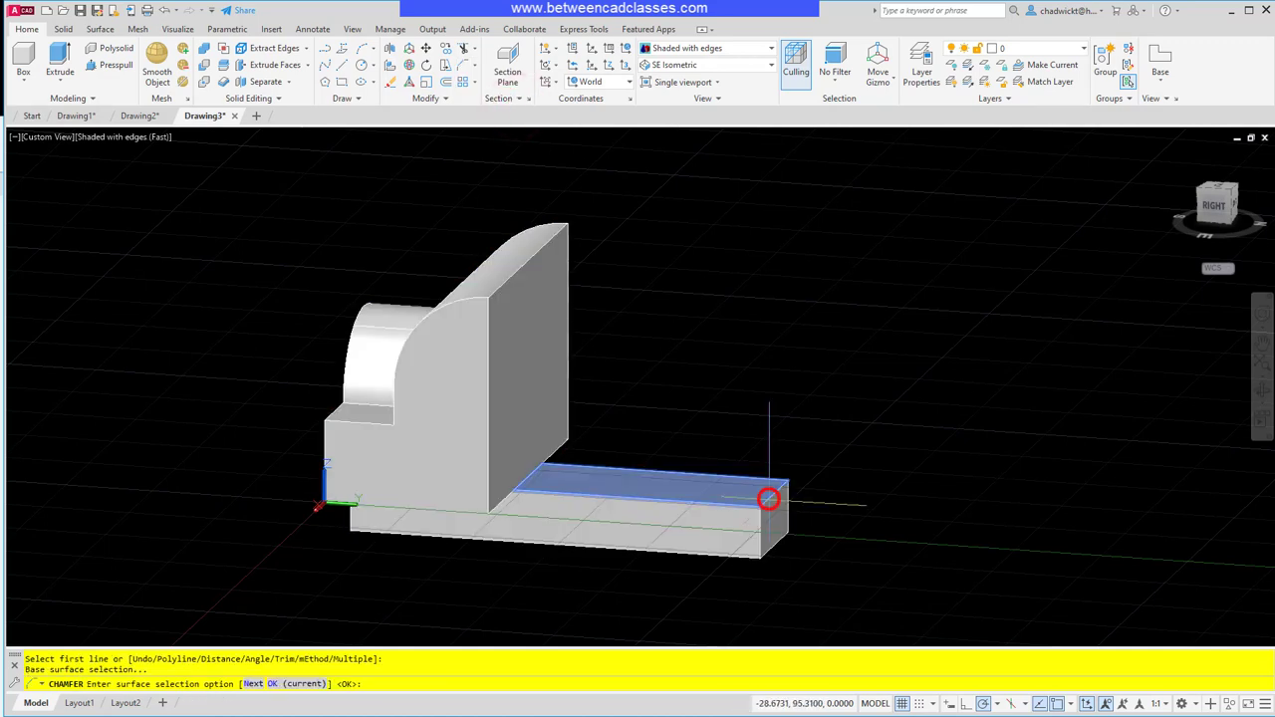
scroll(768, 501, "up", 2)
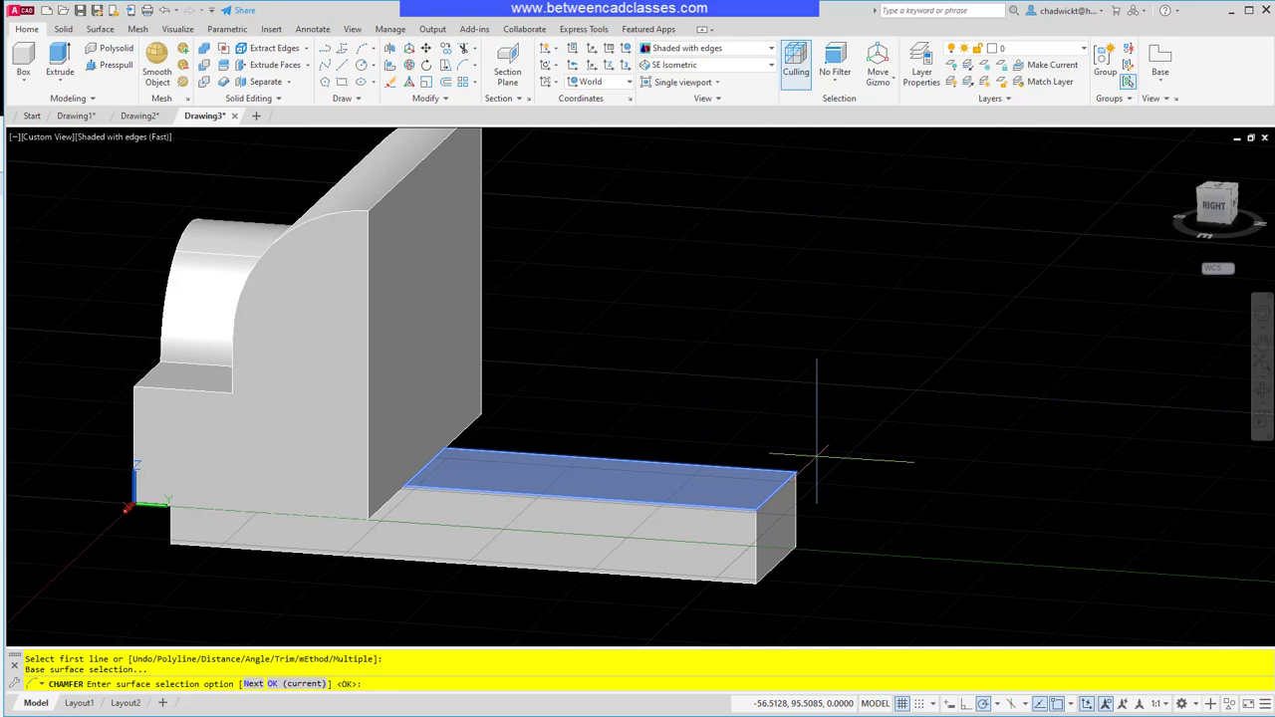
key("Return")
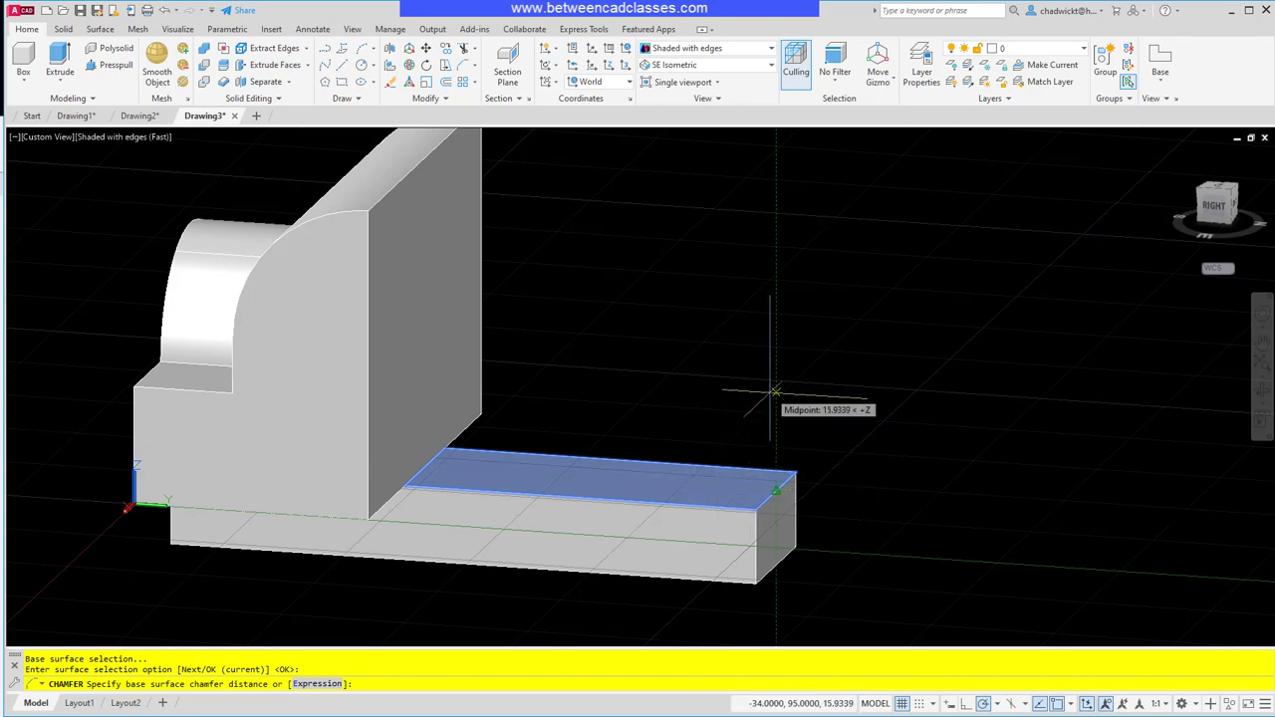
type("6")
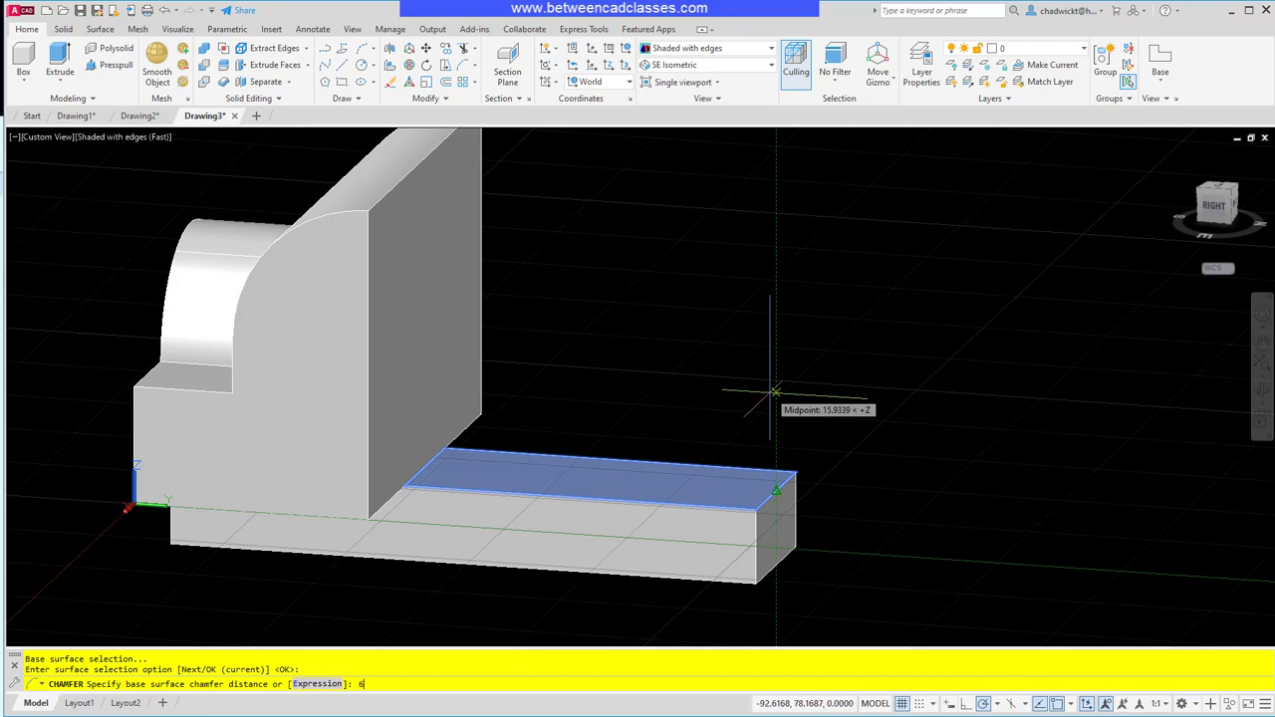
key("Return")
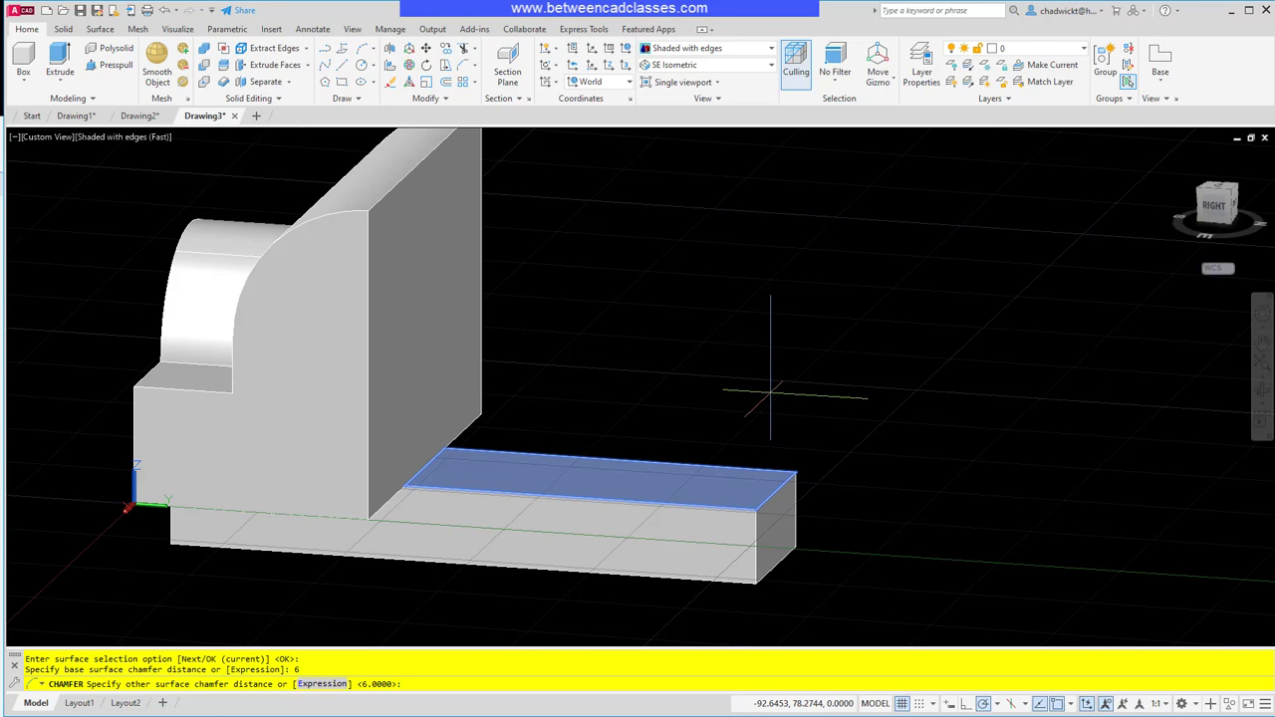
type("12")
key("Return")
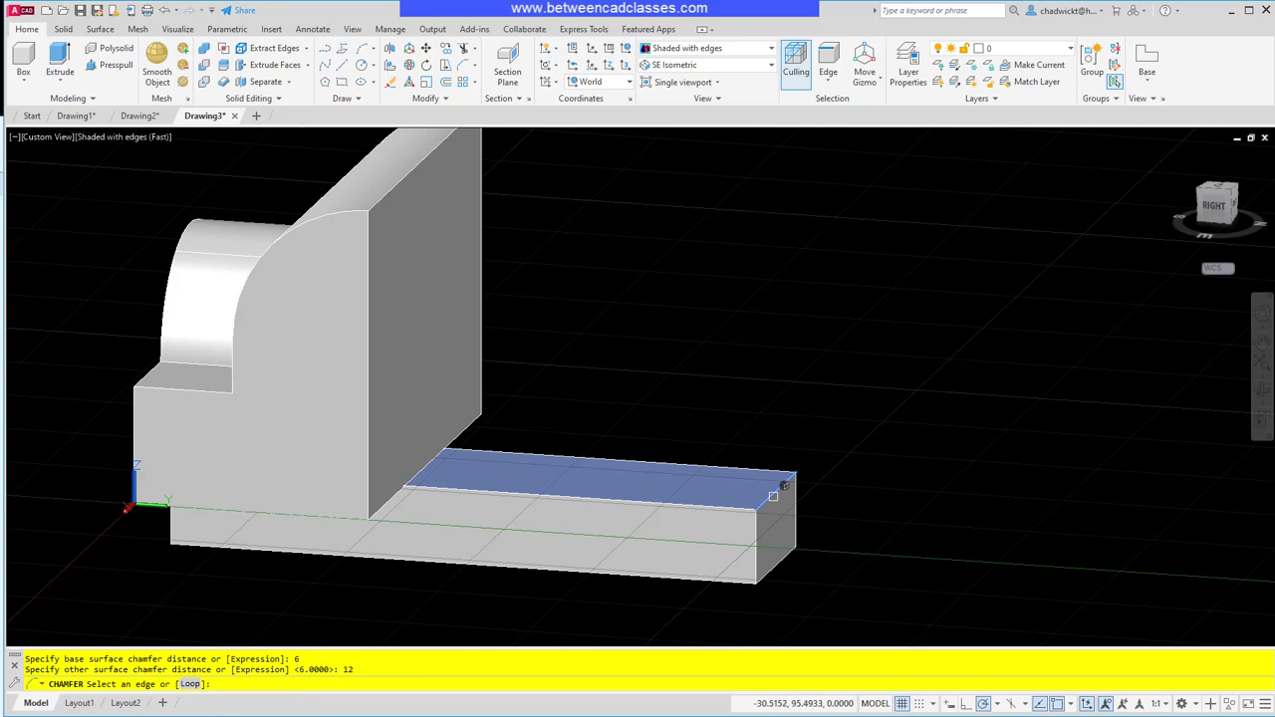
left_click(773, 495)
key("Return")
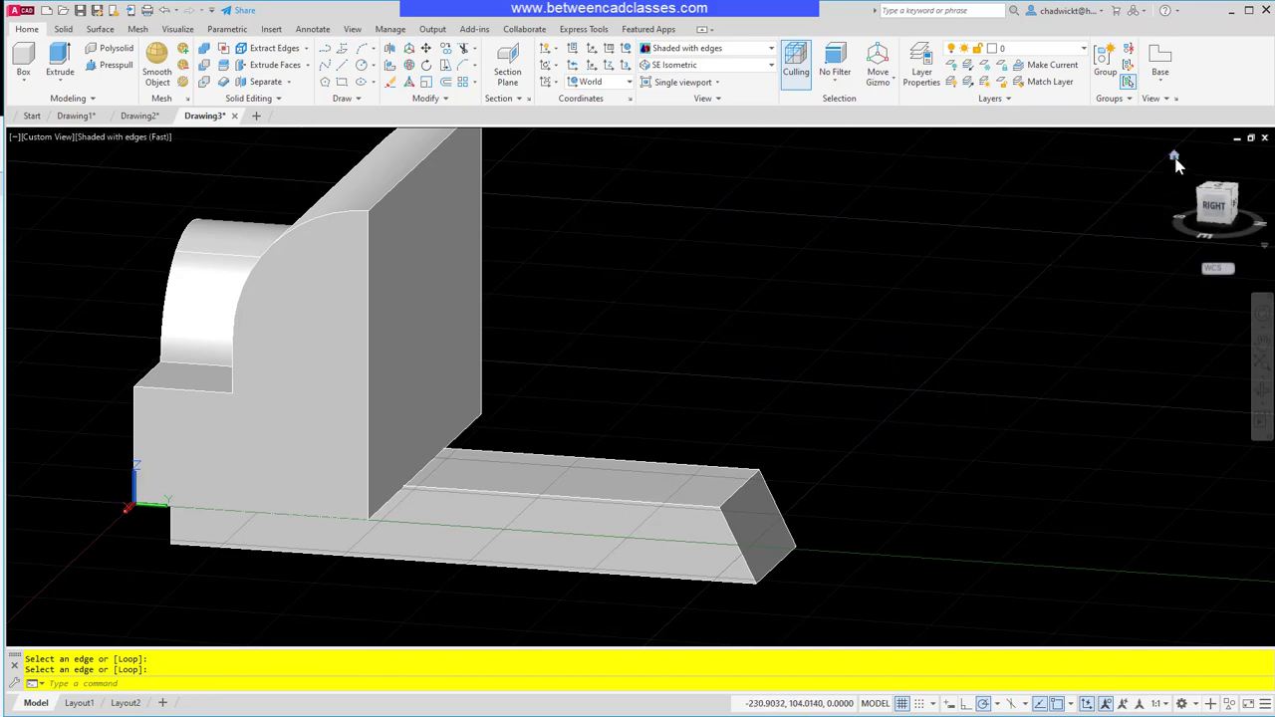
- Restore the home view of the model and switch it to parallel projection
left_click(1174, 158)
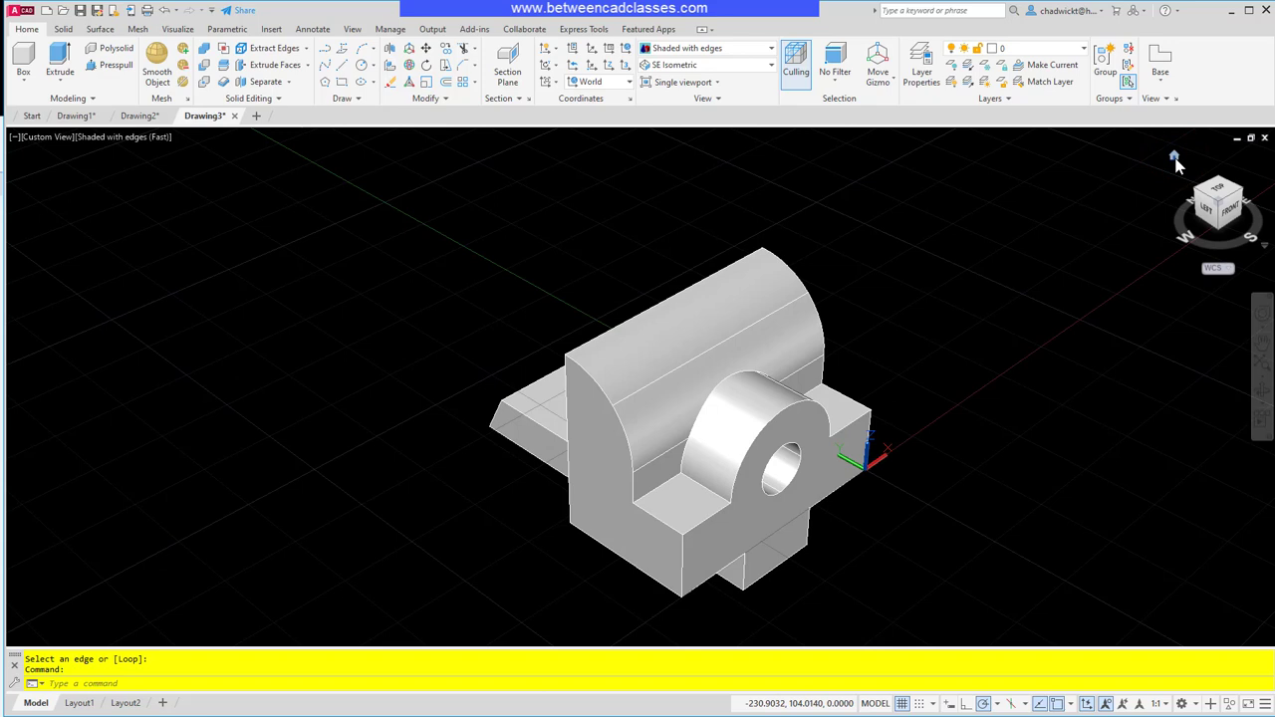
right_click(1176, 162)
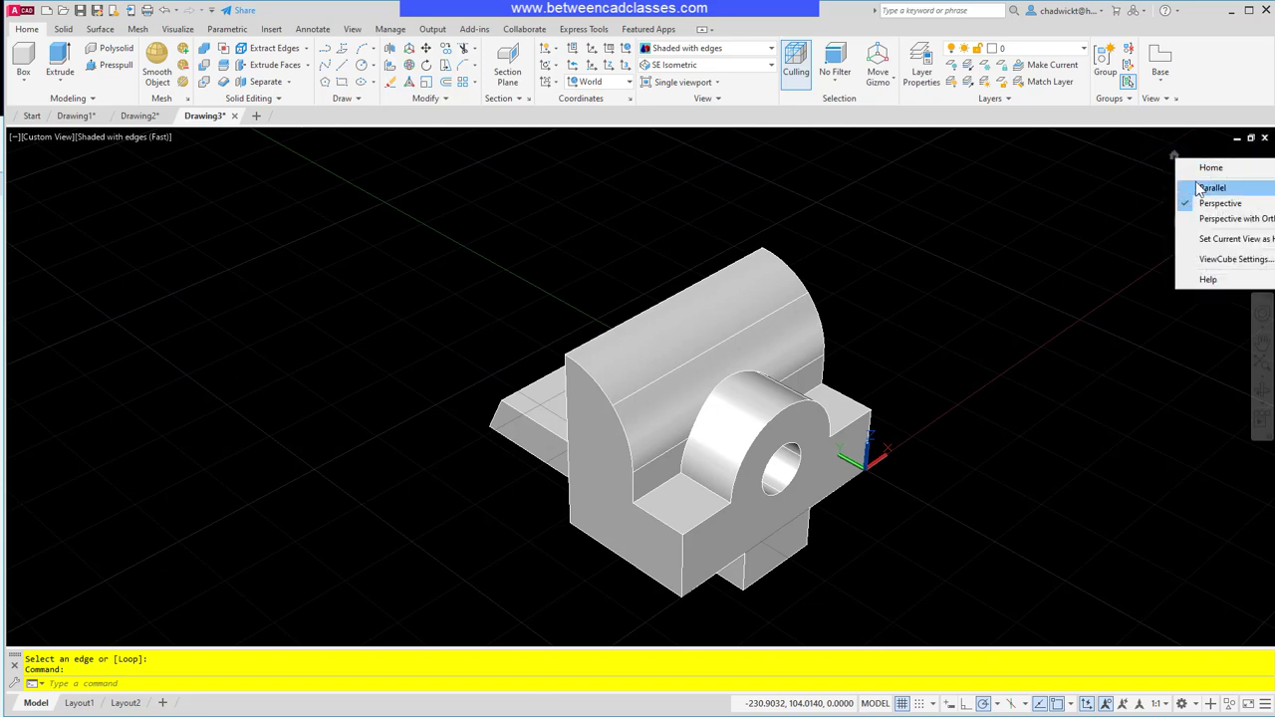
left_click(1196, 185)
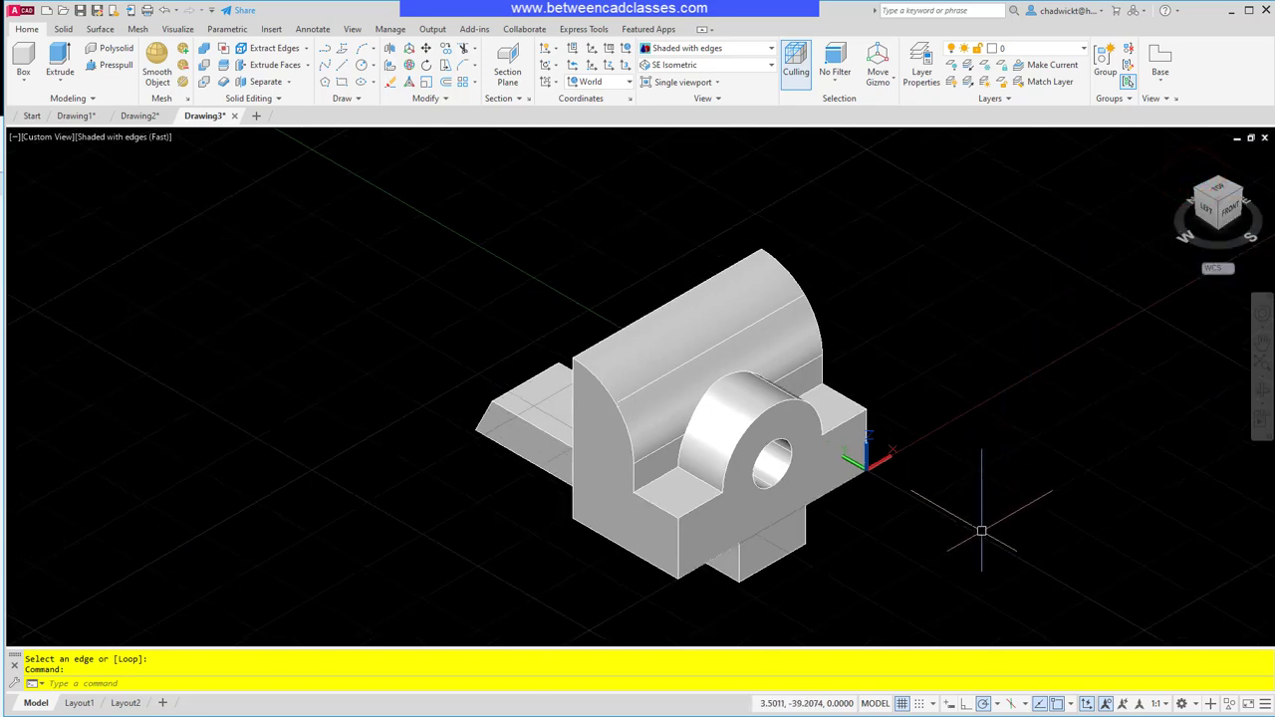